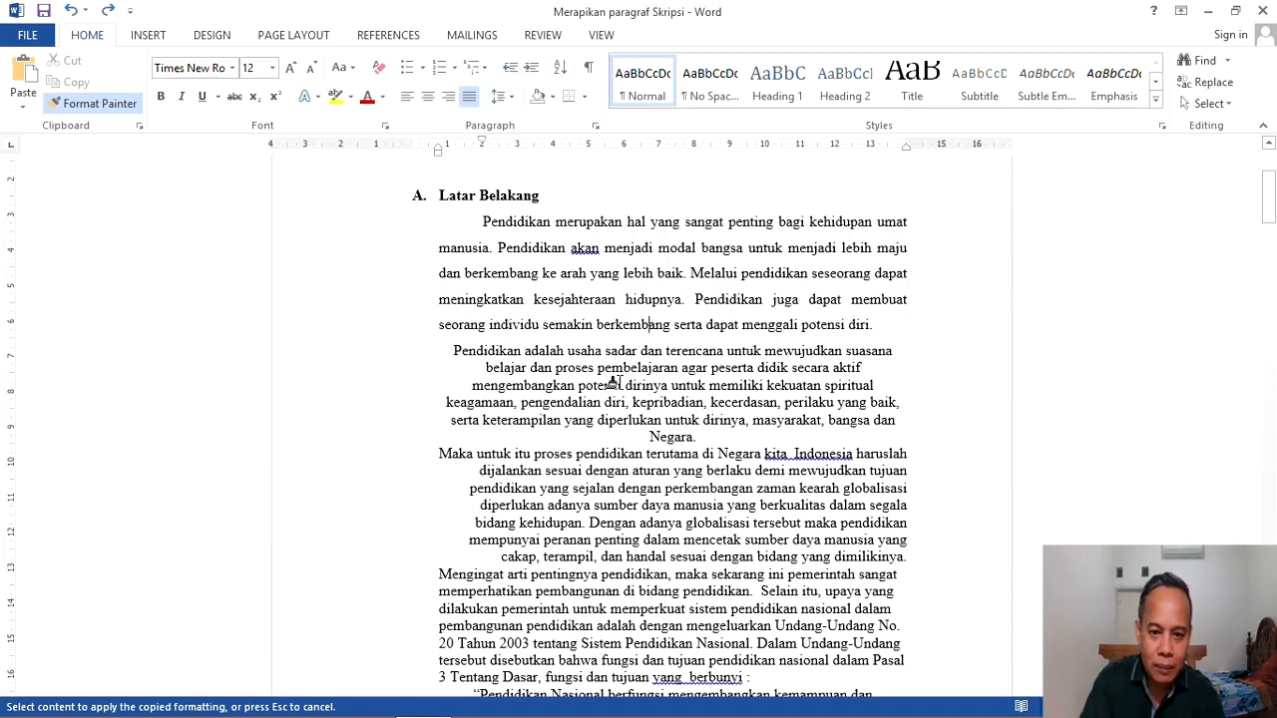
# Step: Apply the copied formatting to the centred second paragraph under Latar Belakang
pyautogui.click(620, 387)
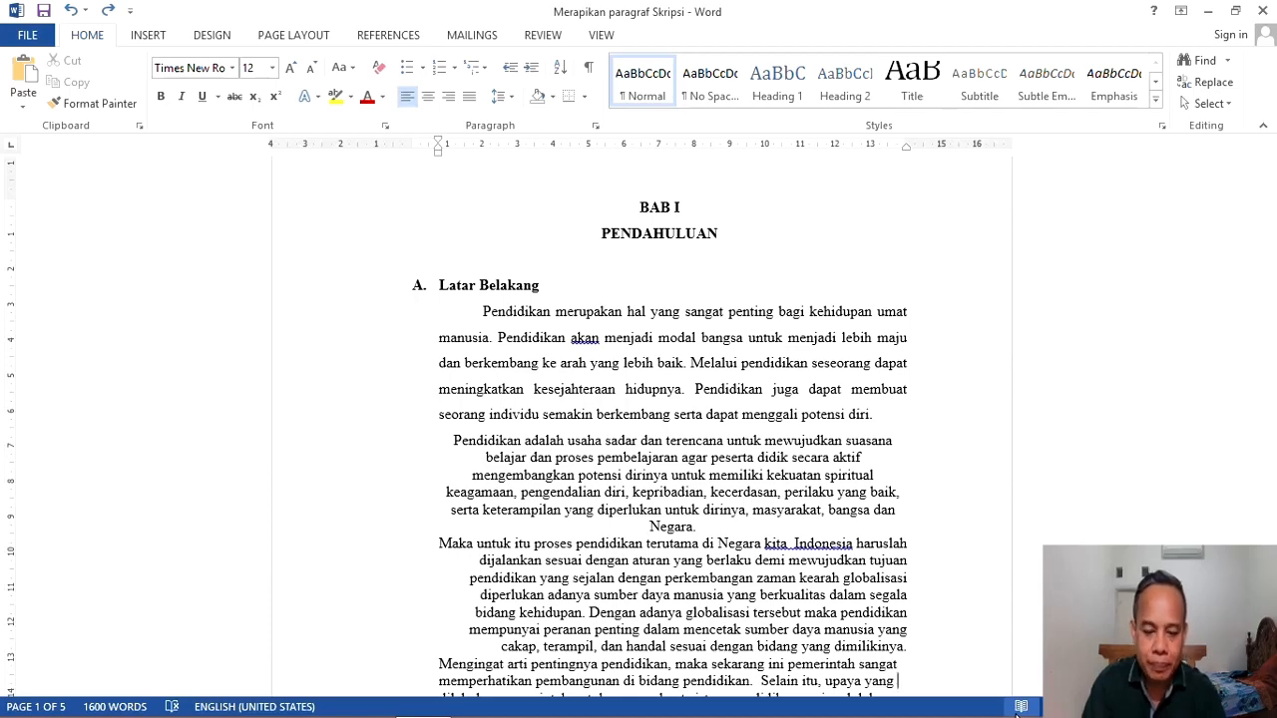
# Step: Examine the first Latar Belakang paragraph's formatting and compare it with the paragraphs that follow on the first two pages
pyautogui.scroll(-1, 1017, 714)
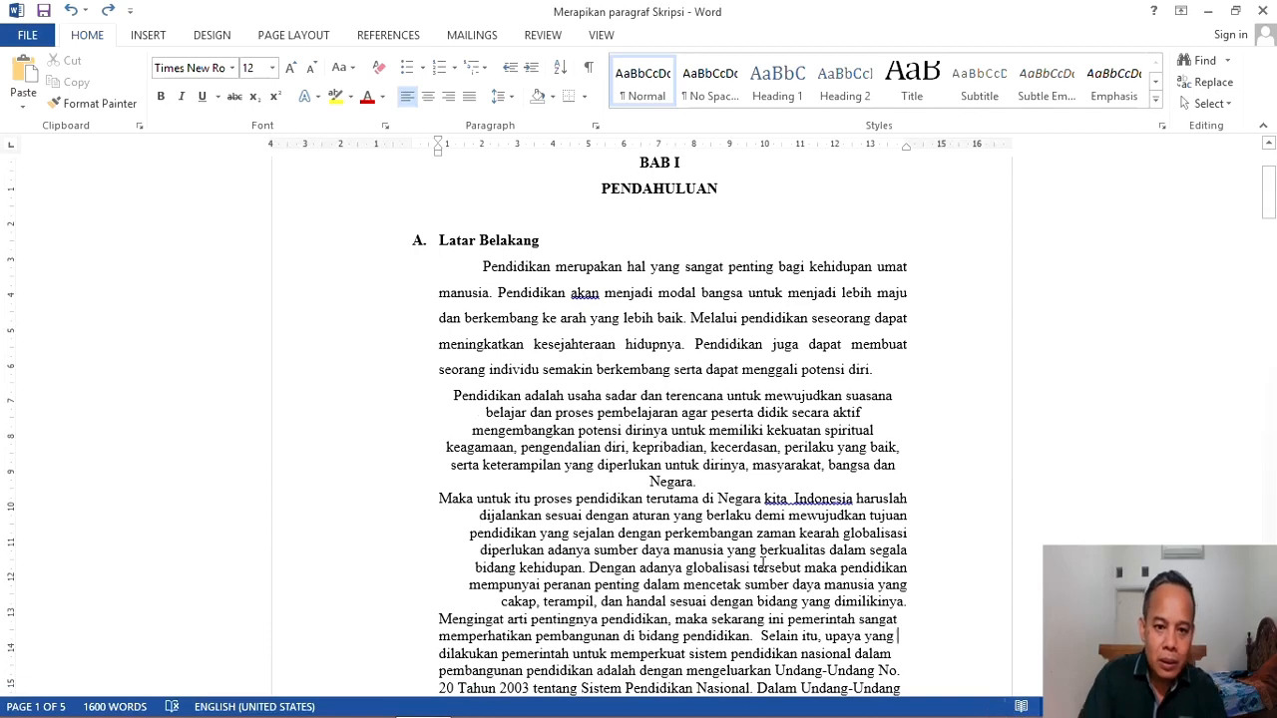
pyautogui.scroll(2, 767, 566)
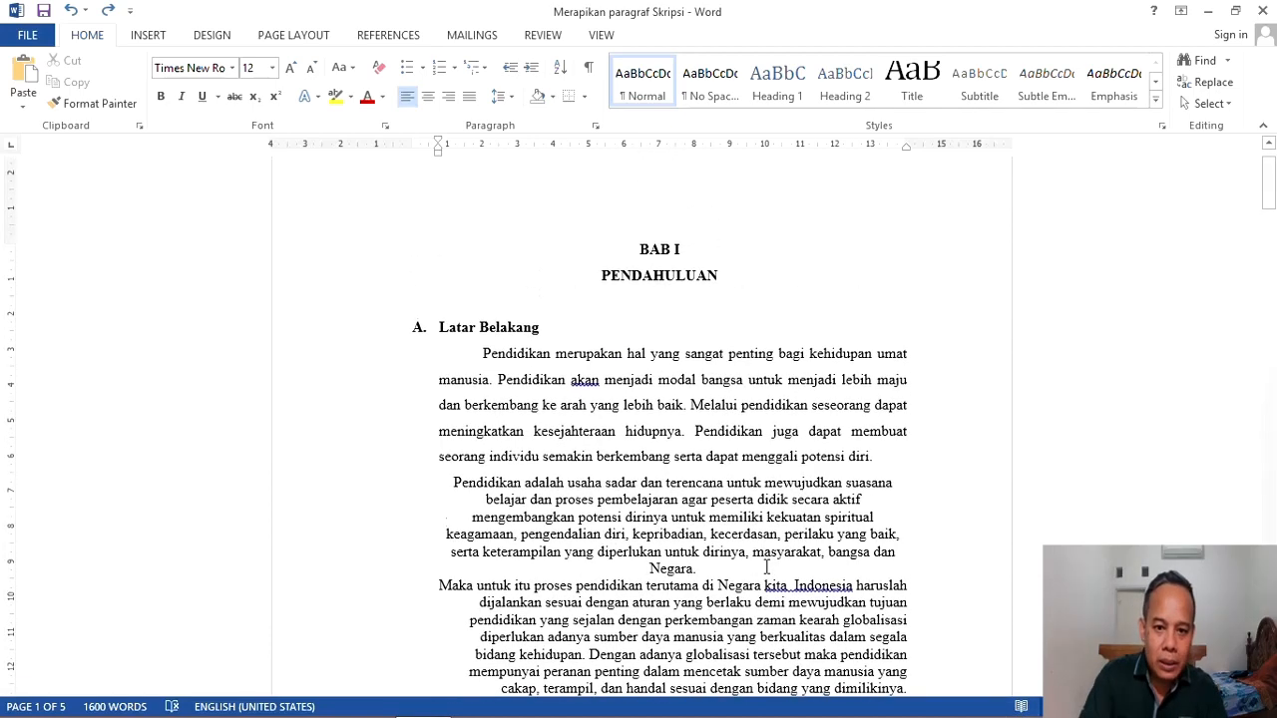
pyautogui.click(470, 357)
pyautogui.scroll(-2, 619, 464)
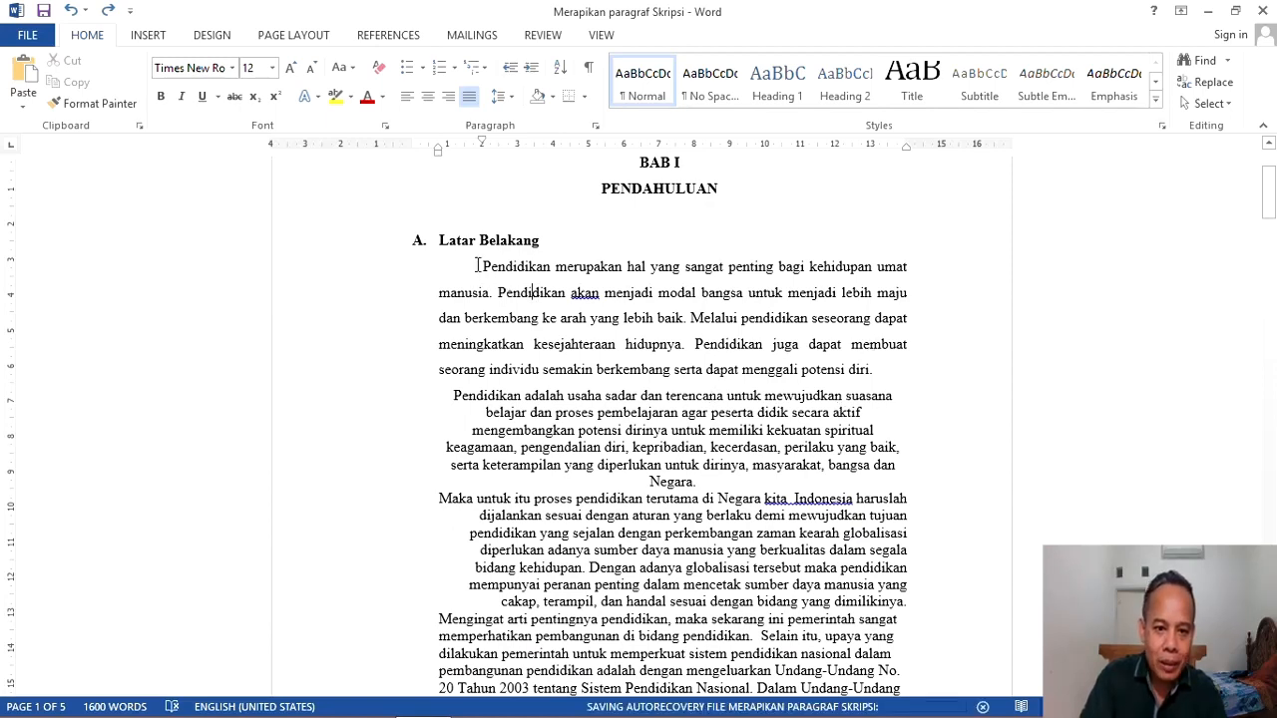
pyautogui.moveTo(483, 267); pyautogui.dragTo(879, 370)
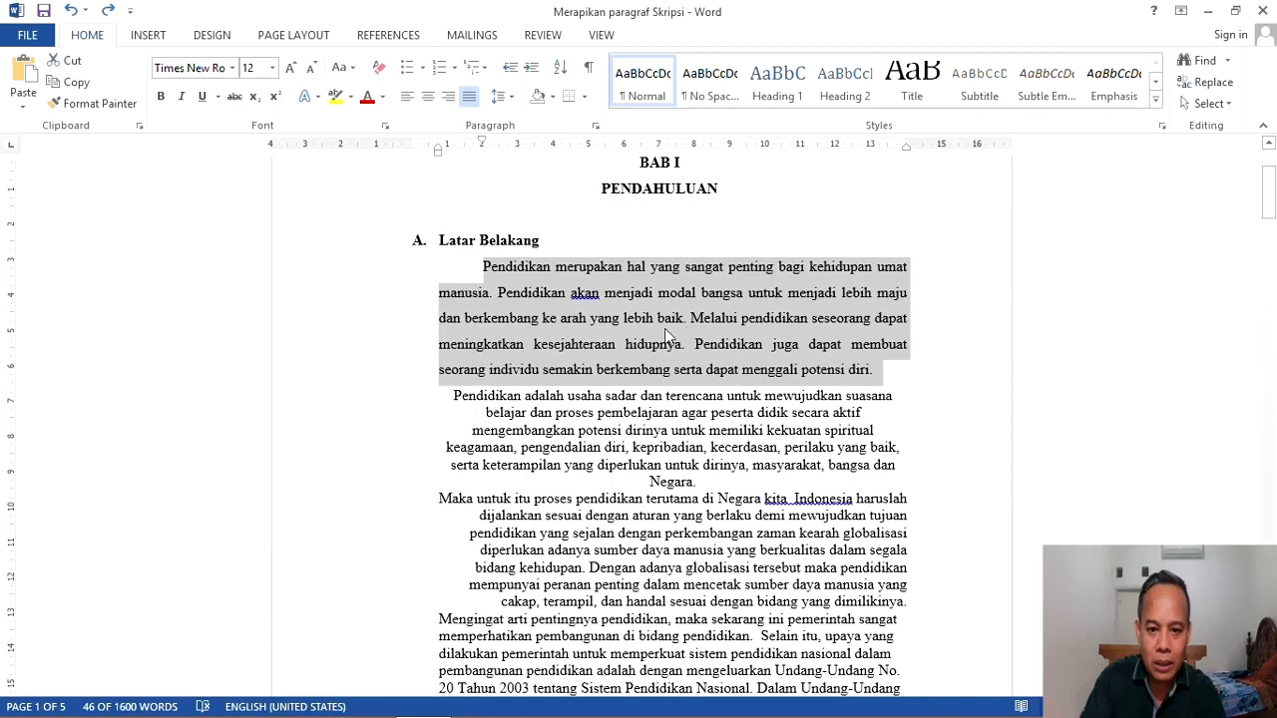
pyautogui.click(566, 292)
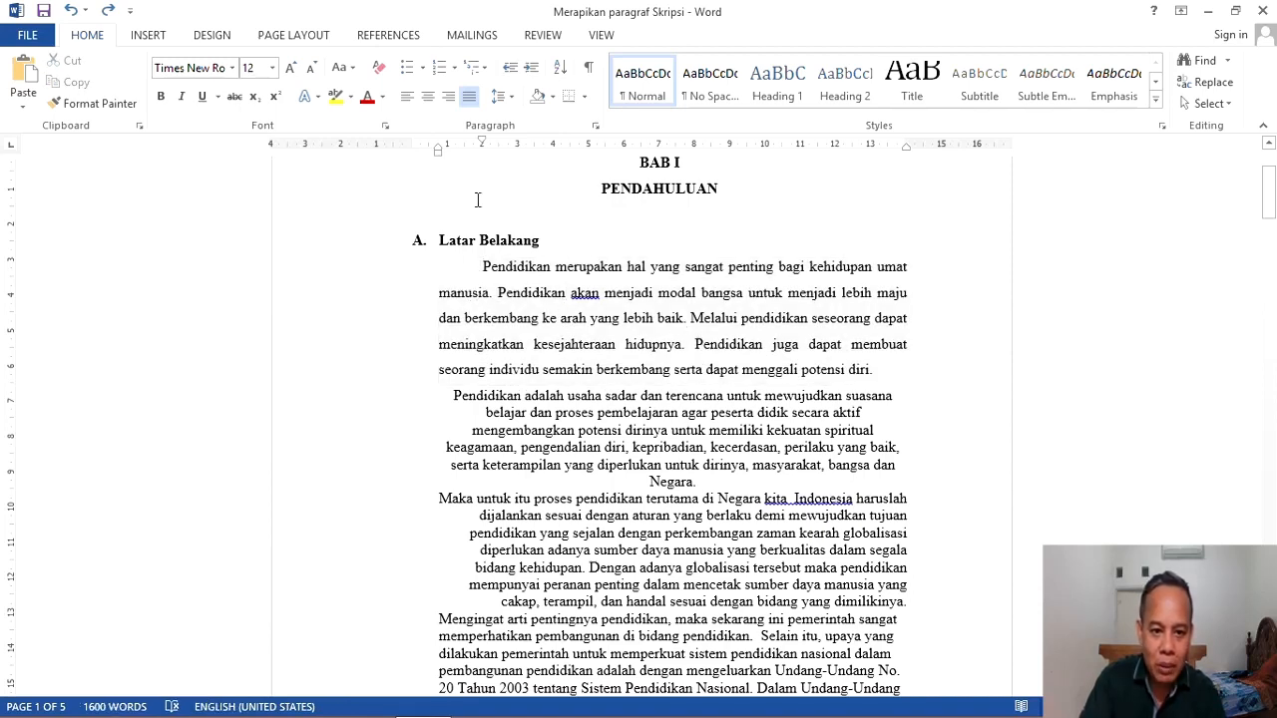
pyautogui.scroll(-1, 524, 396)
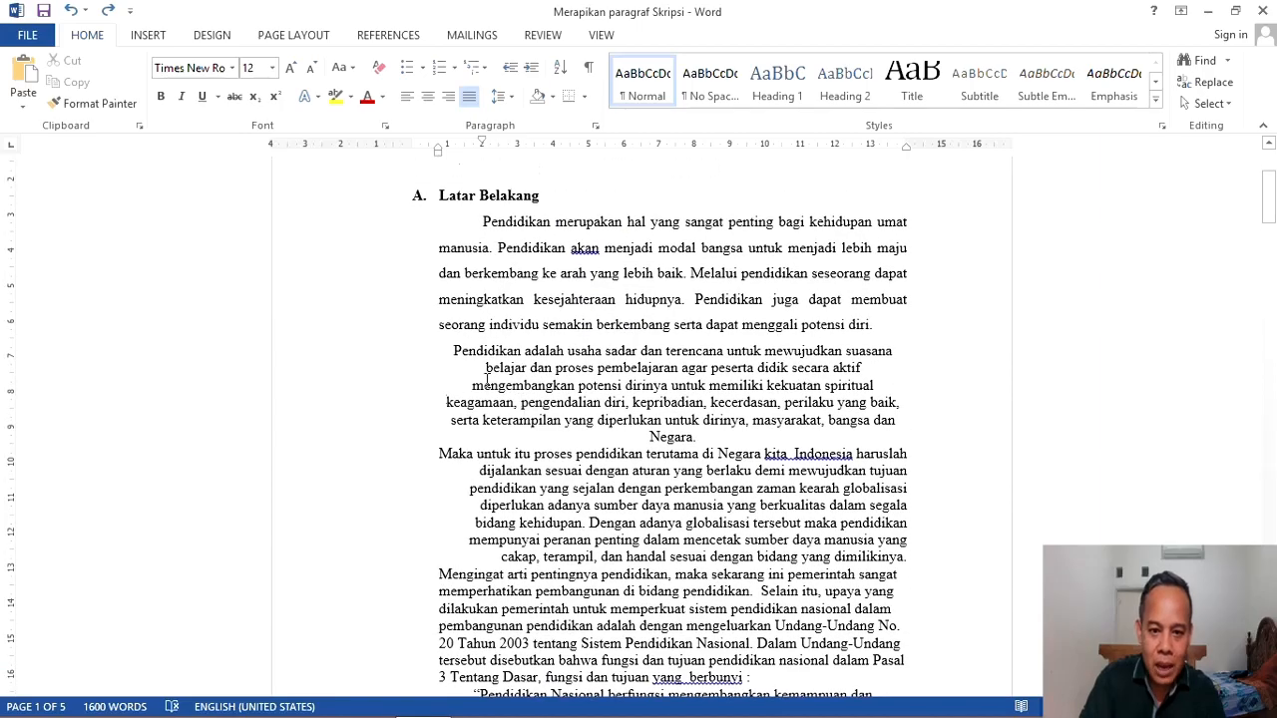
pyautogui.click(601, 372)
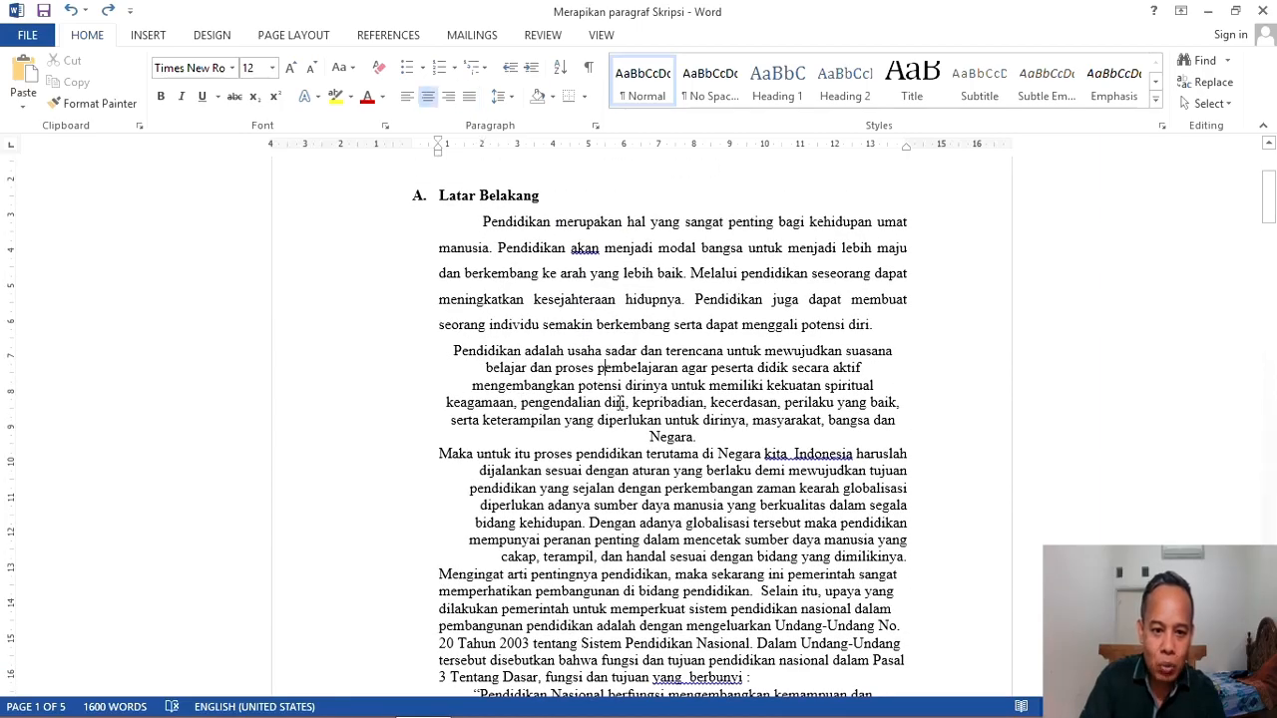
pyautogui.scroll(-9, 620, 403)
pyautogui.scroll(-6, 616, 517)
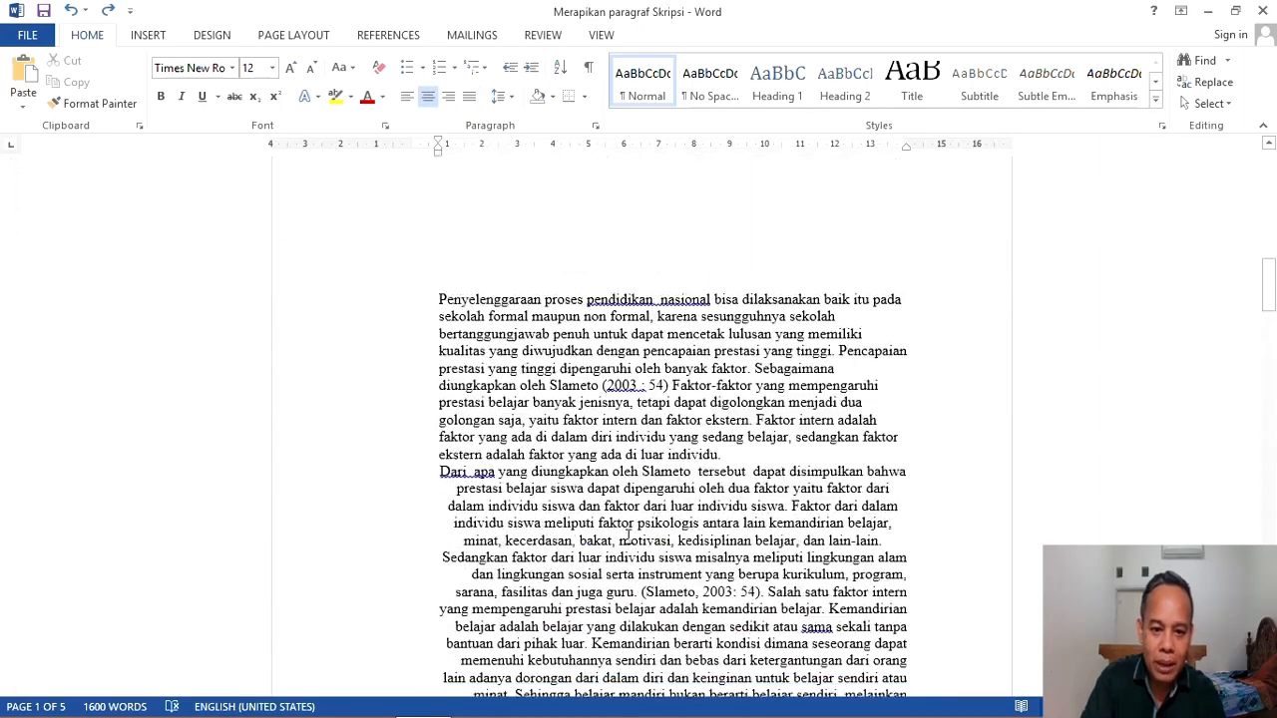
pyautogui.scroll(4, 622, 539)
pyautogui.scroll(15, 623, 539)
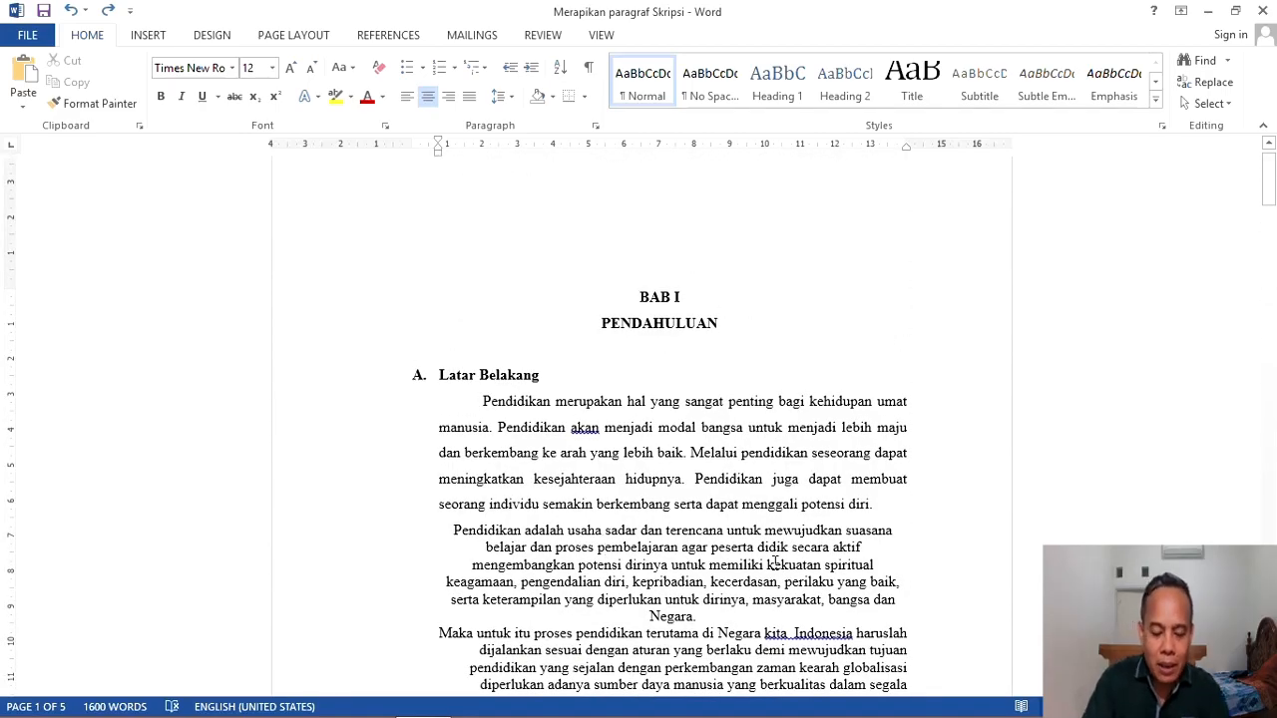
pyautogui.scroll(-1, 876, 568)
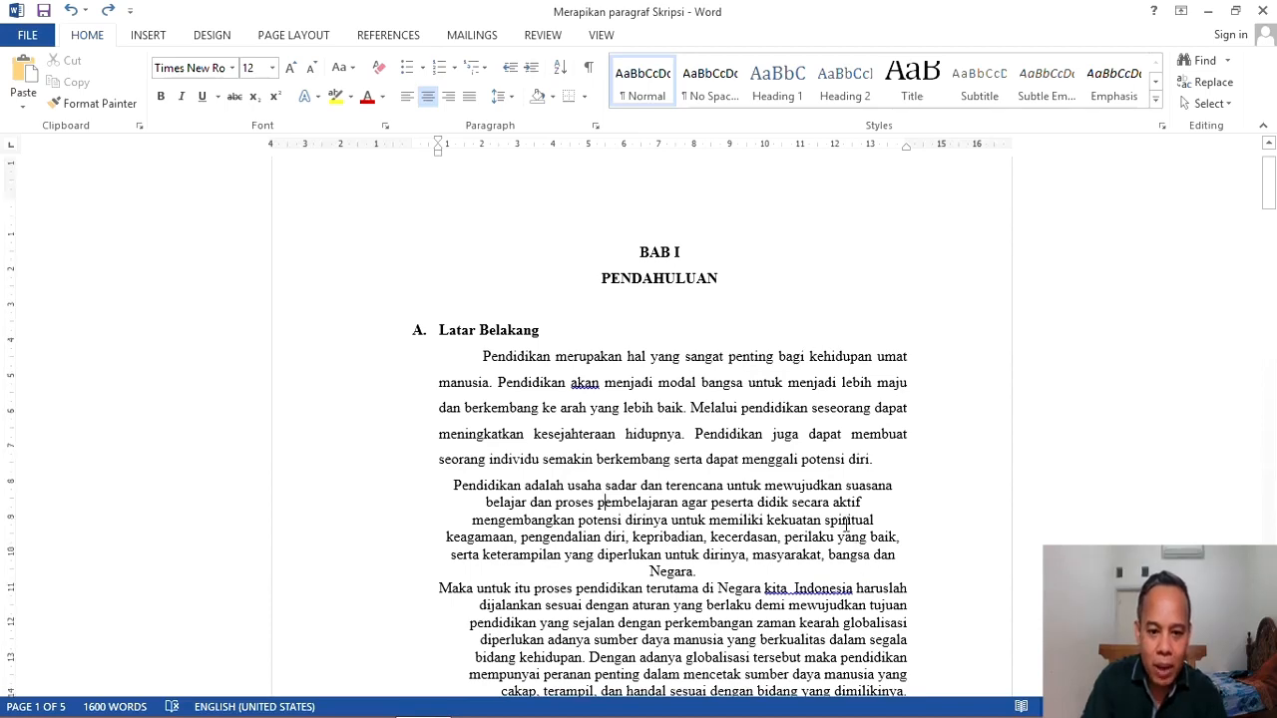
pyautogui.scroll(-1, 849, 527)
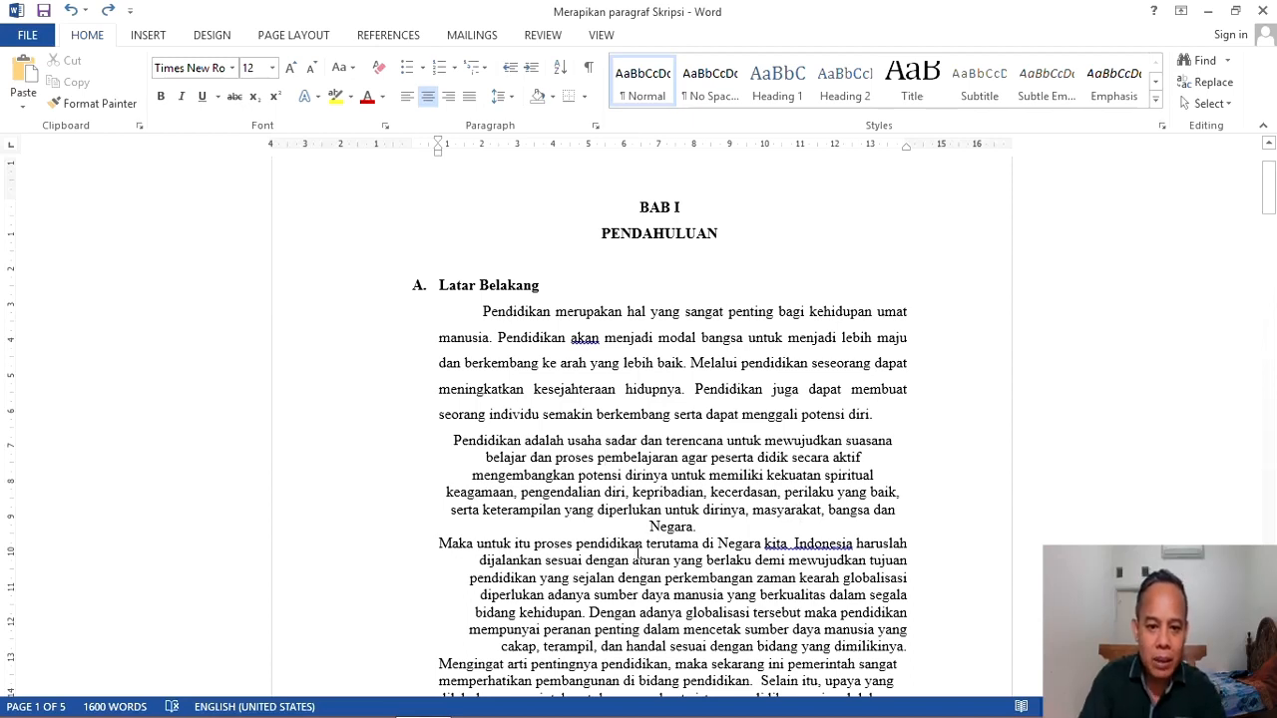
# Step: Copy the first Latar Belakang paragraph's formatting onto the second paragraph with Format Painter and compare the two
pyautogui.click(631, 339)
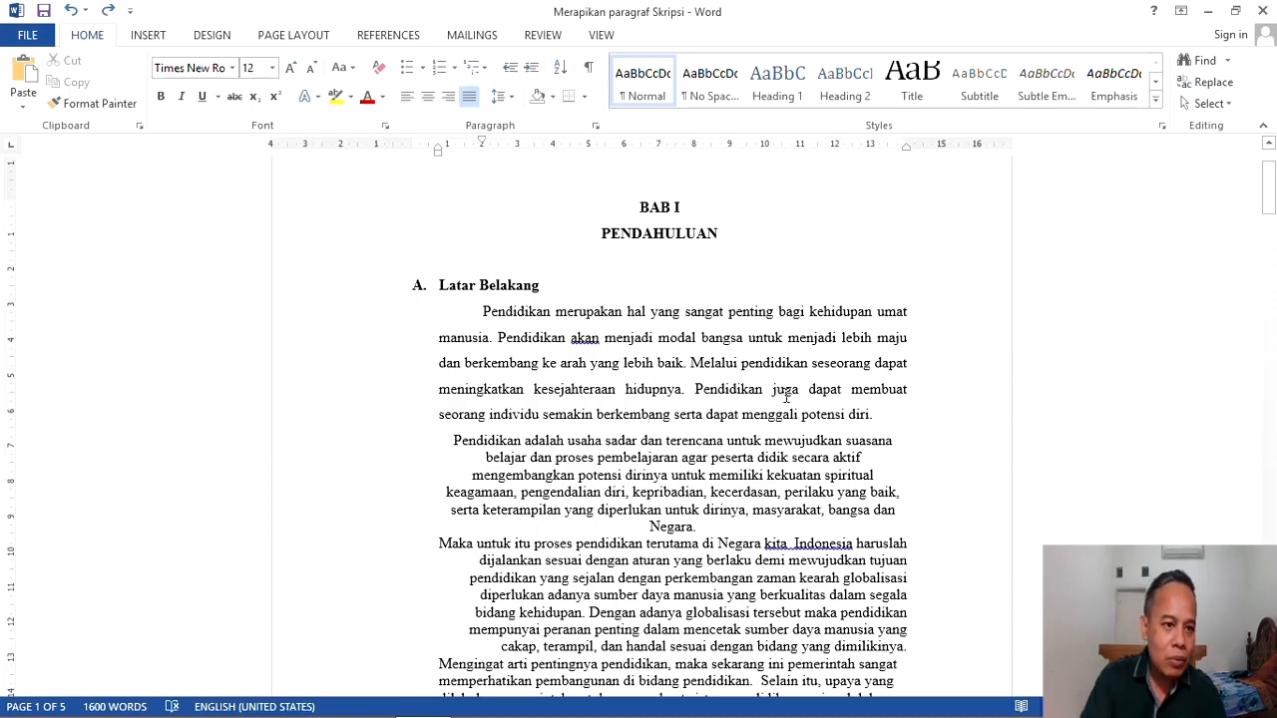
pyautogui.click(104, 106)
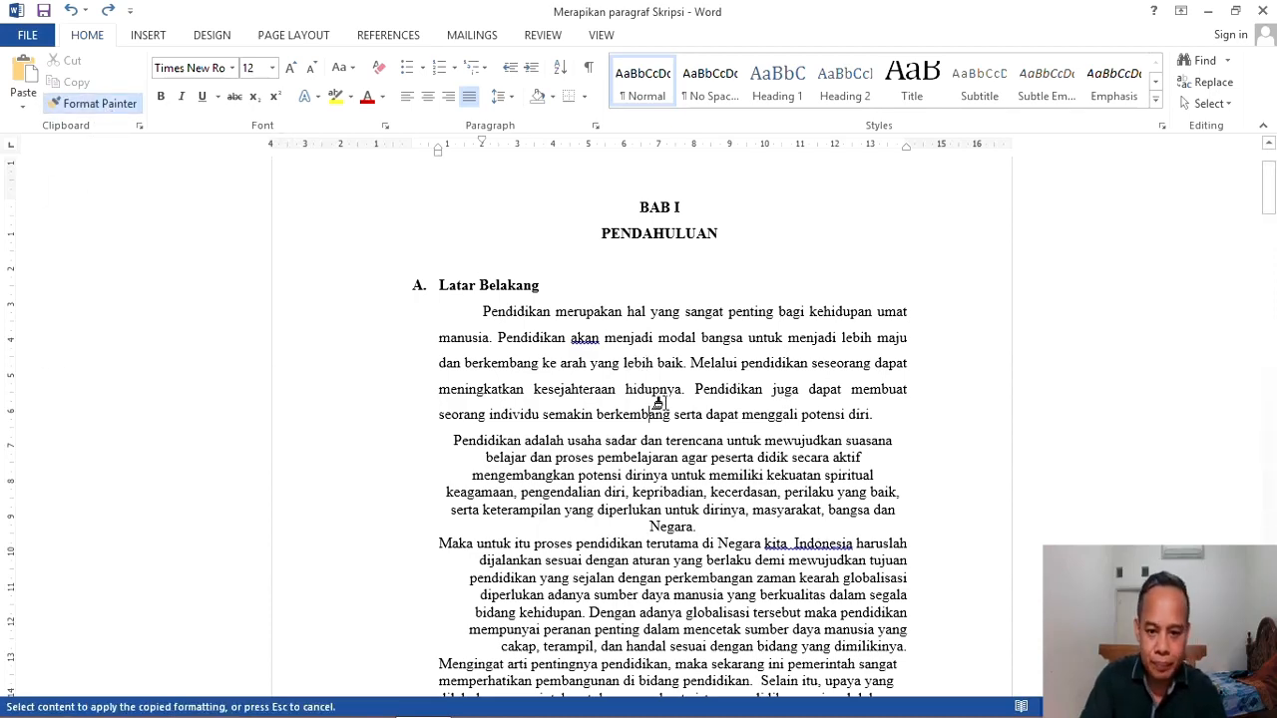
pyautogui.scroll(-1, 664, 429)
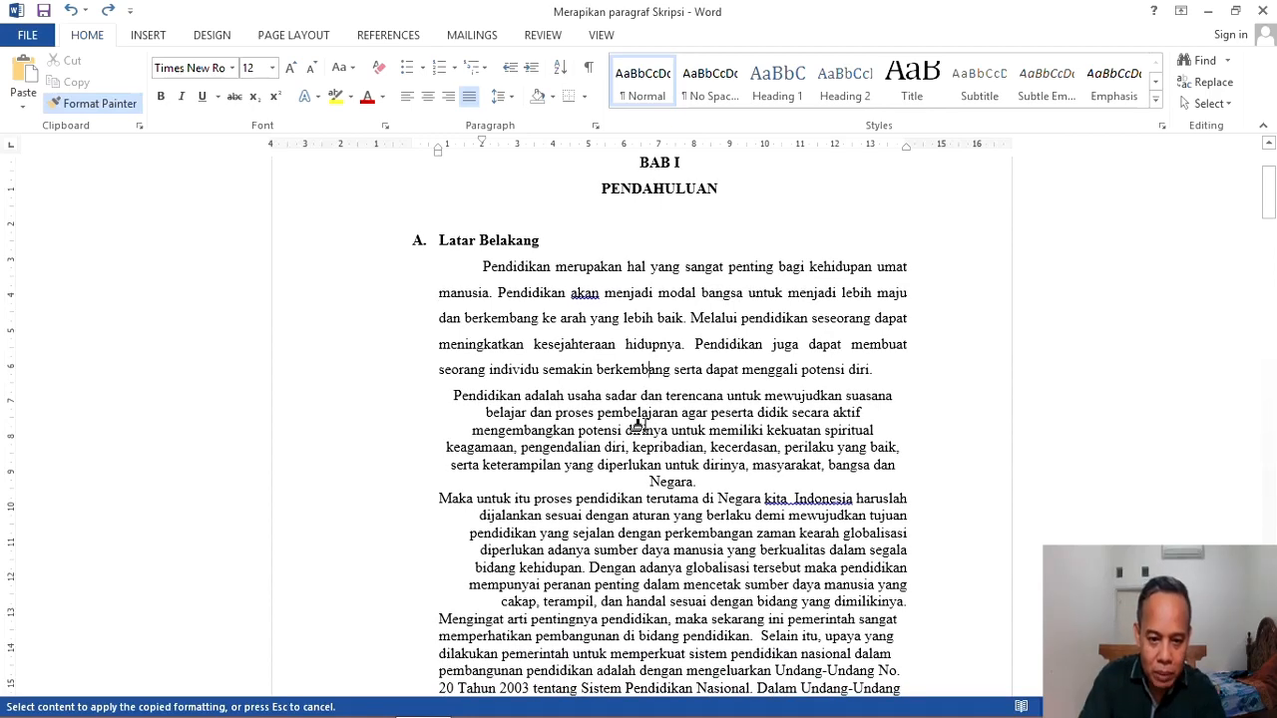
pyautogui.scroll(-1, 636, 424)
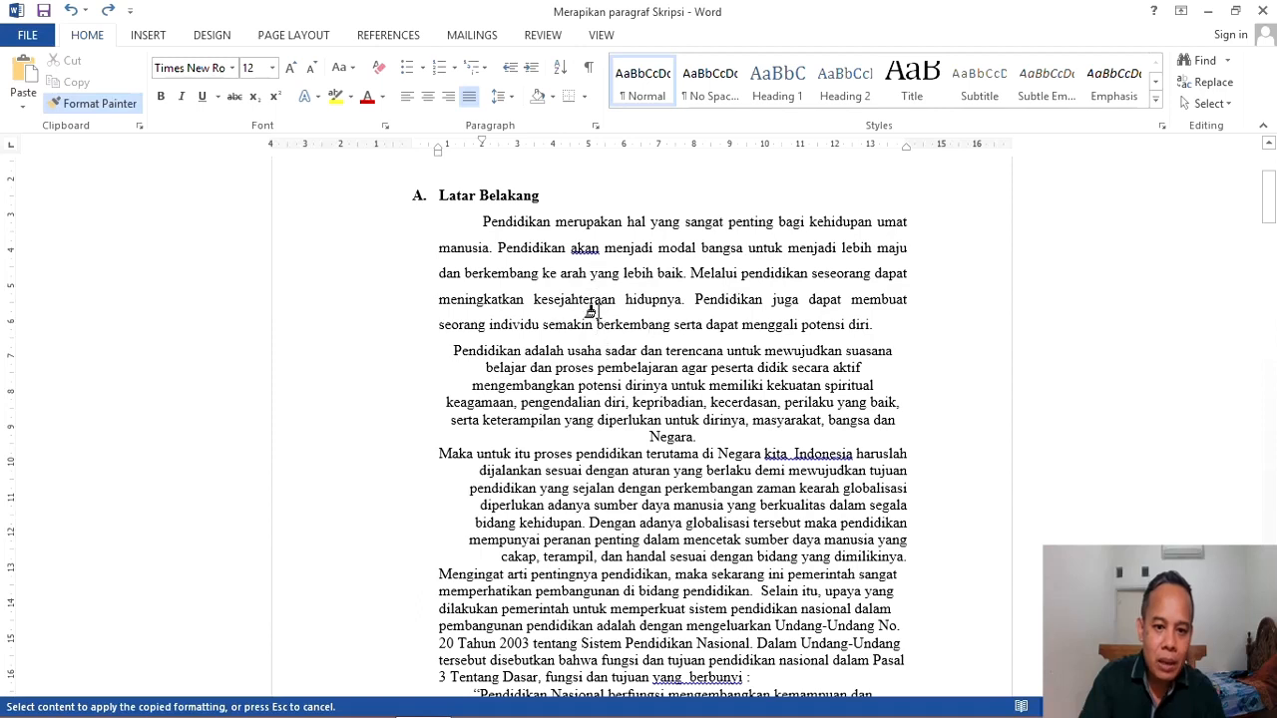
pyautogui.click(612, 383)
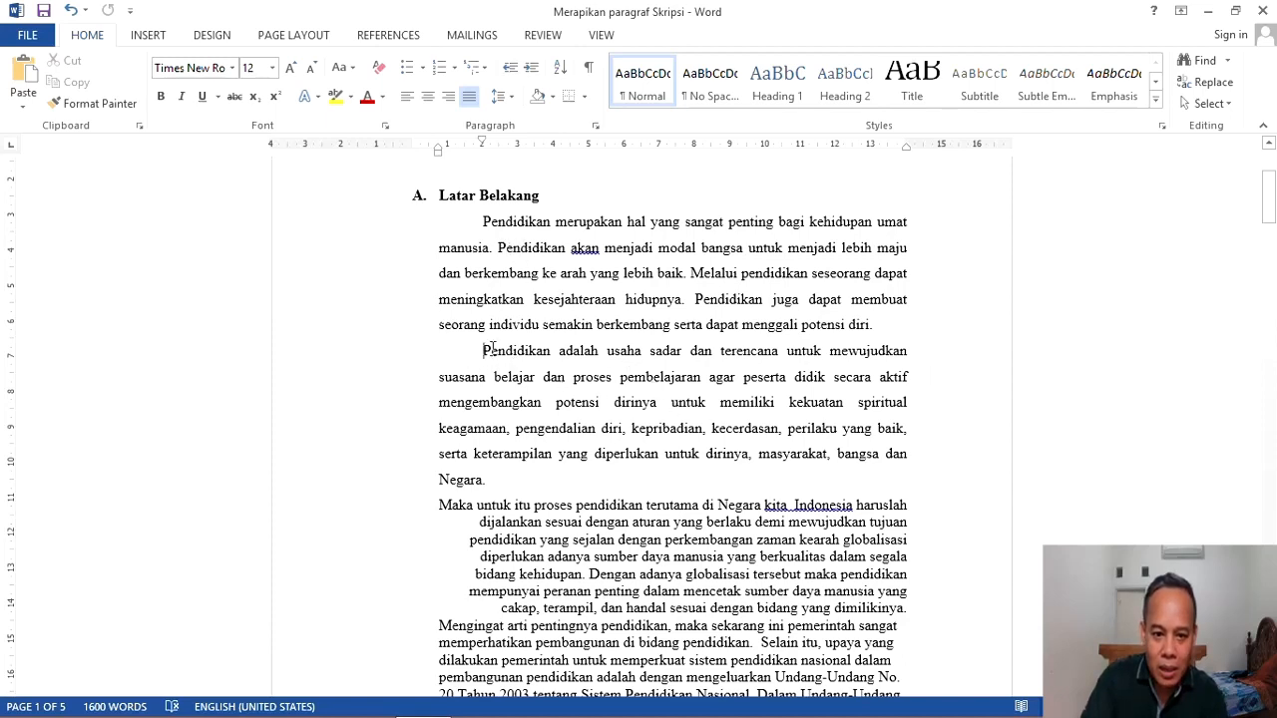
pyautogui.moveTo(483, 351); pyautogui.dragTo(755, 487)
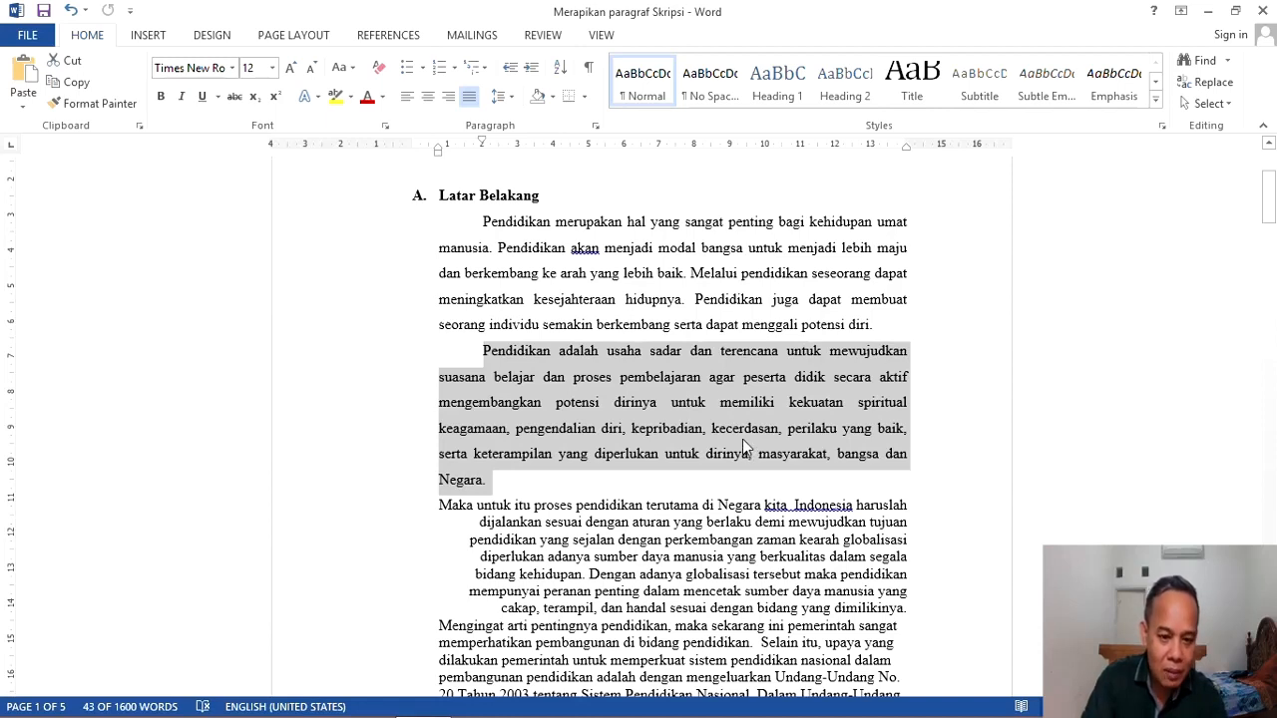
pyautogui.click(485, 357)
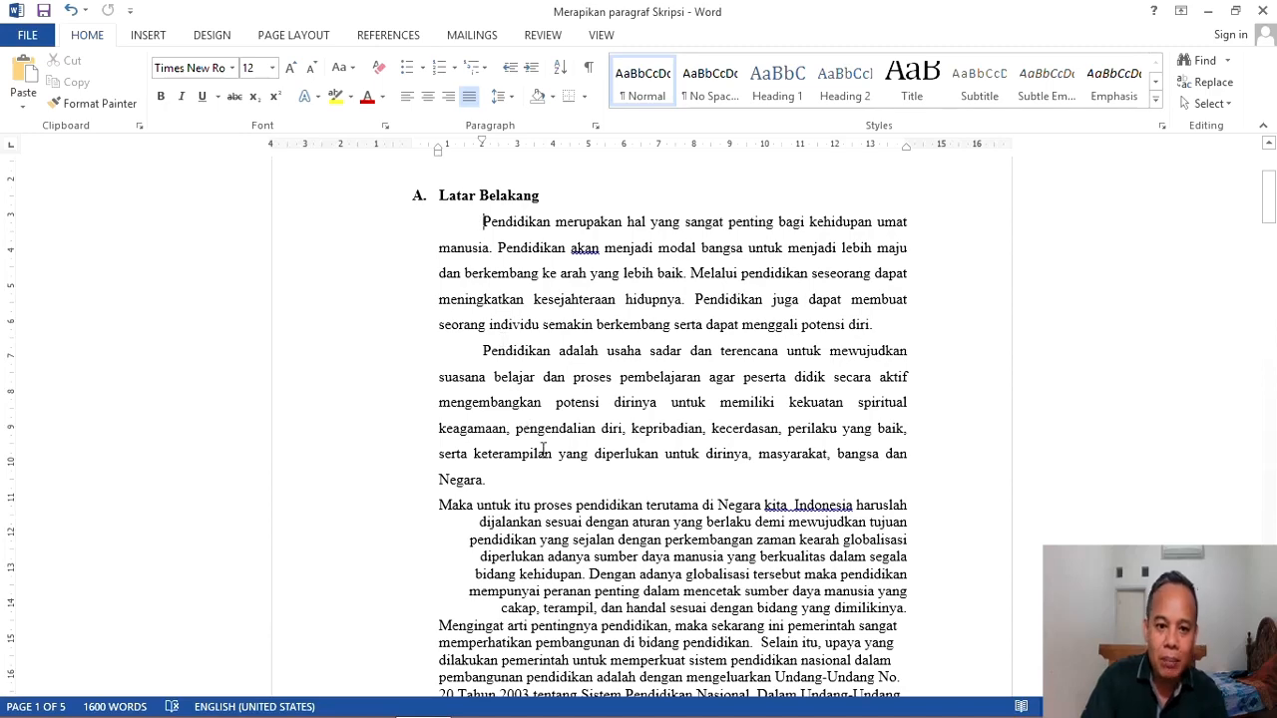
pyautogui.scroll(-1, 544, 449)
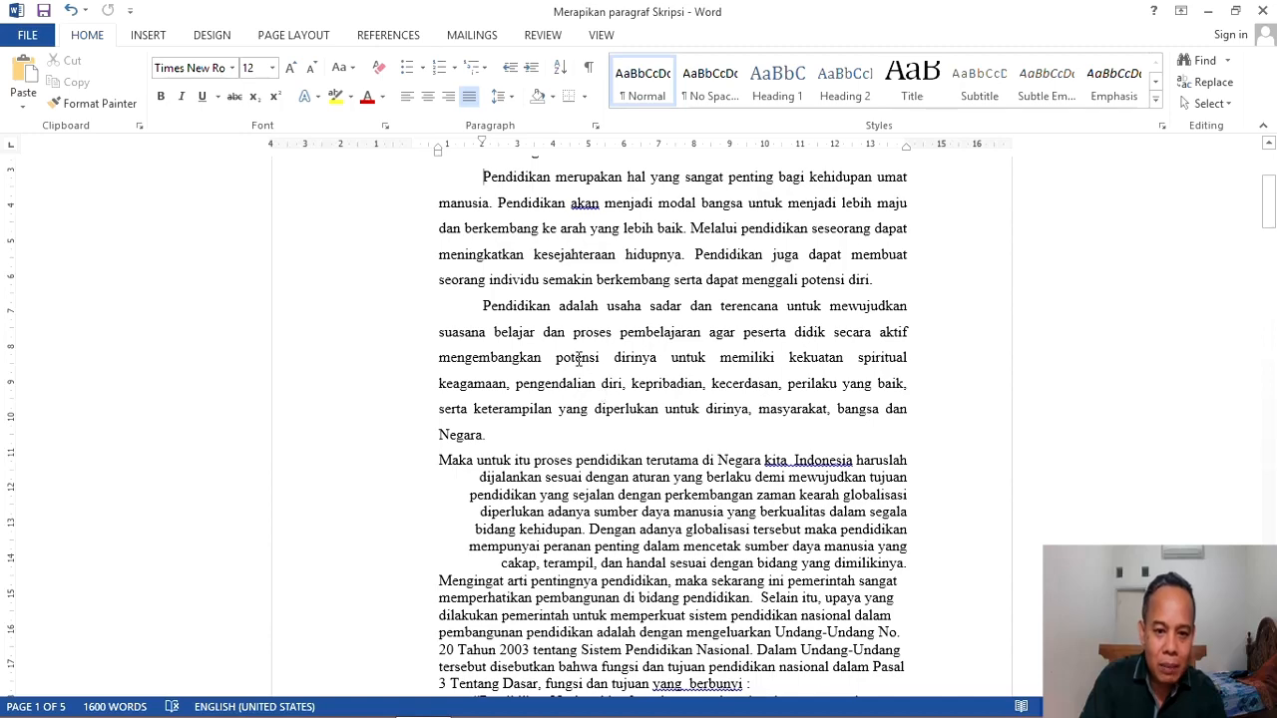
pyautogui.scroll(2, 591, 357)
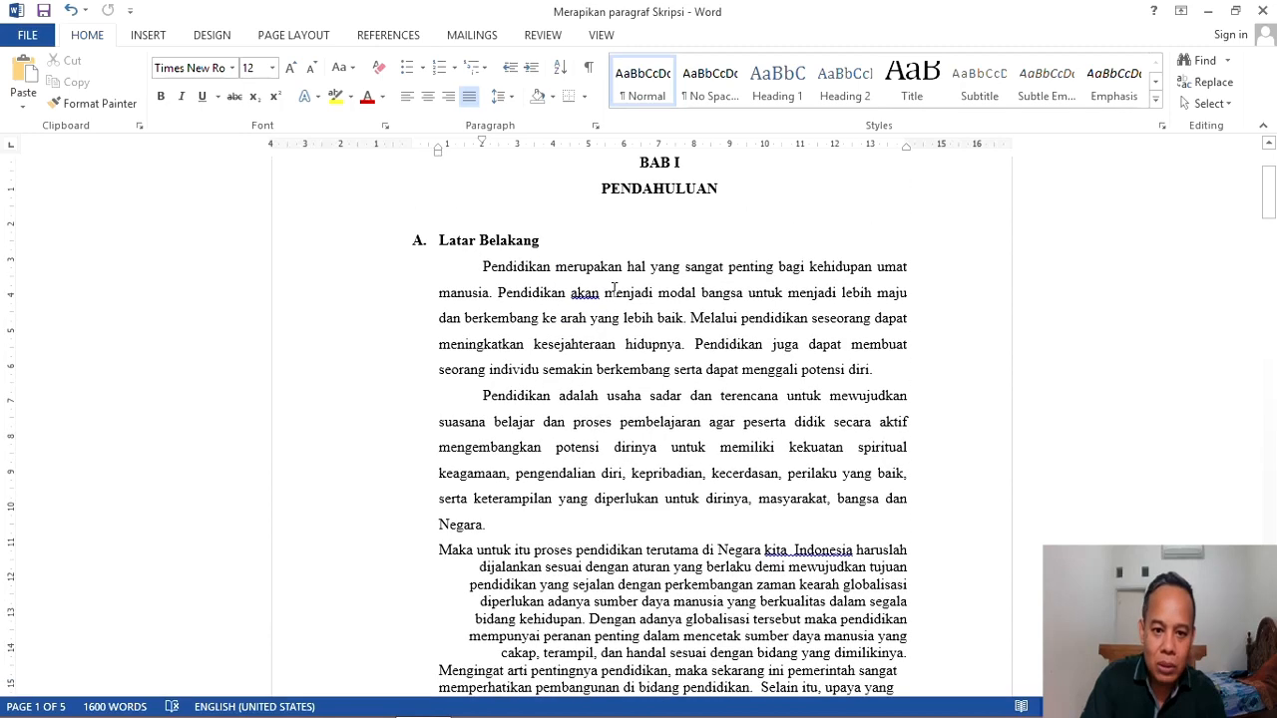
# Step: Copy the second paragraph's formatting onto the "Maka untuk itu" paragraph and on to the "Mengingat arti pentingnya pendidikan" paragraph
pyautogui.click(591, 448)
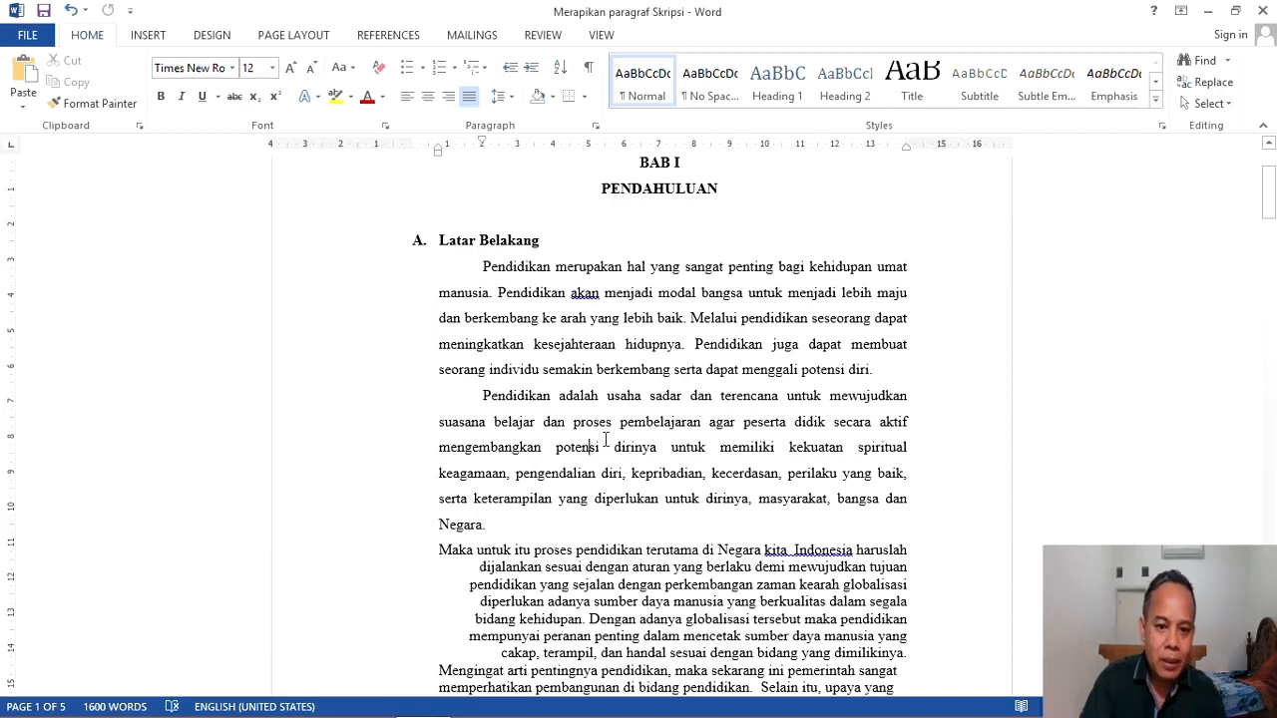
pyautogui.click(100, 104)
pyautogui.scroll(-2, 553, 423)
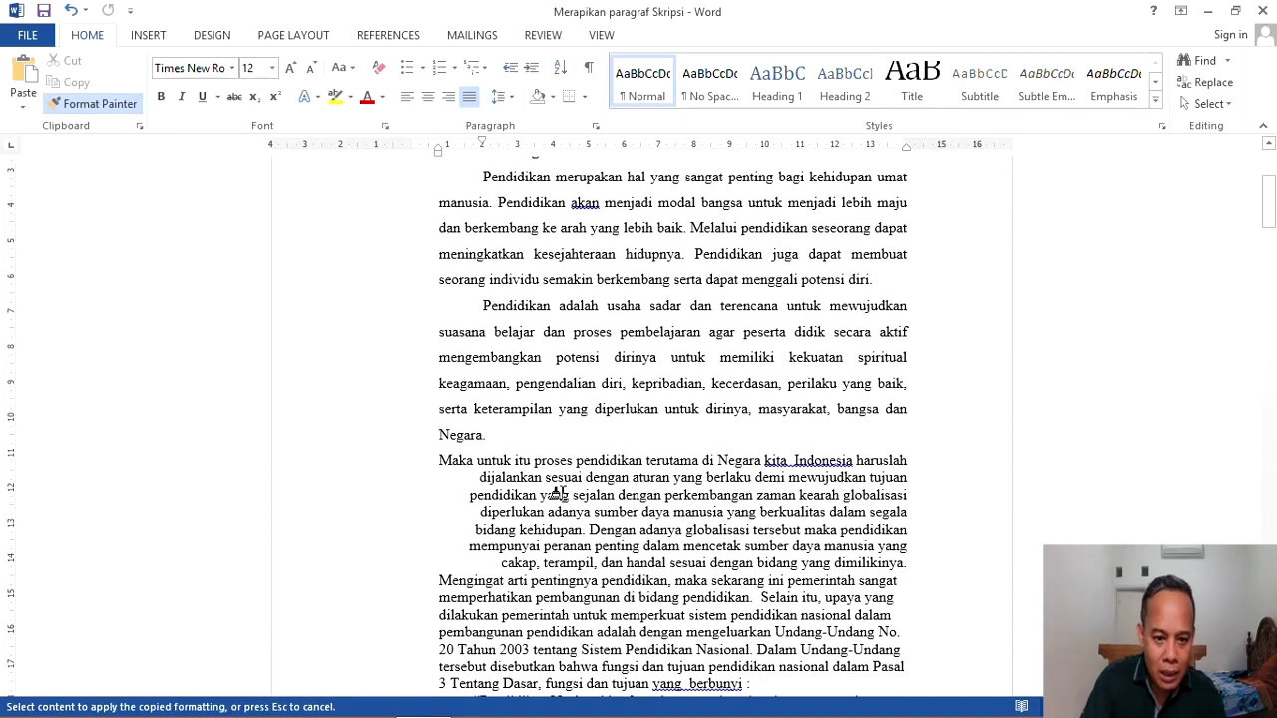
pyautogui.click(556, 493)
pyautogui.scroll(-5, 593, 452)
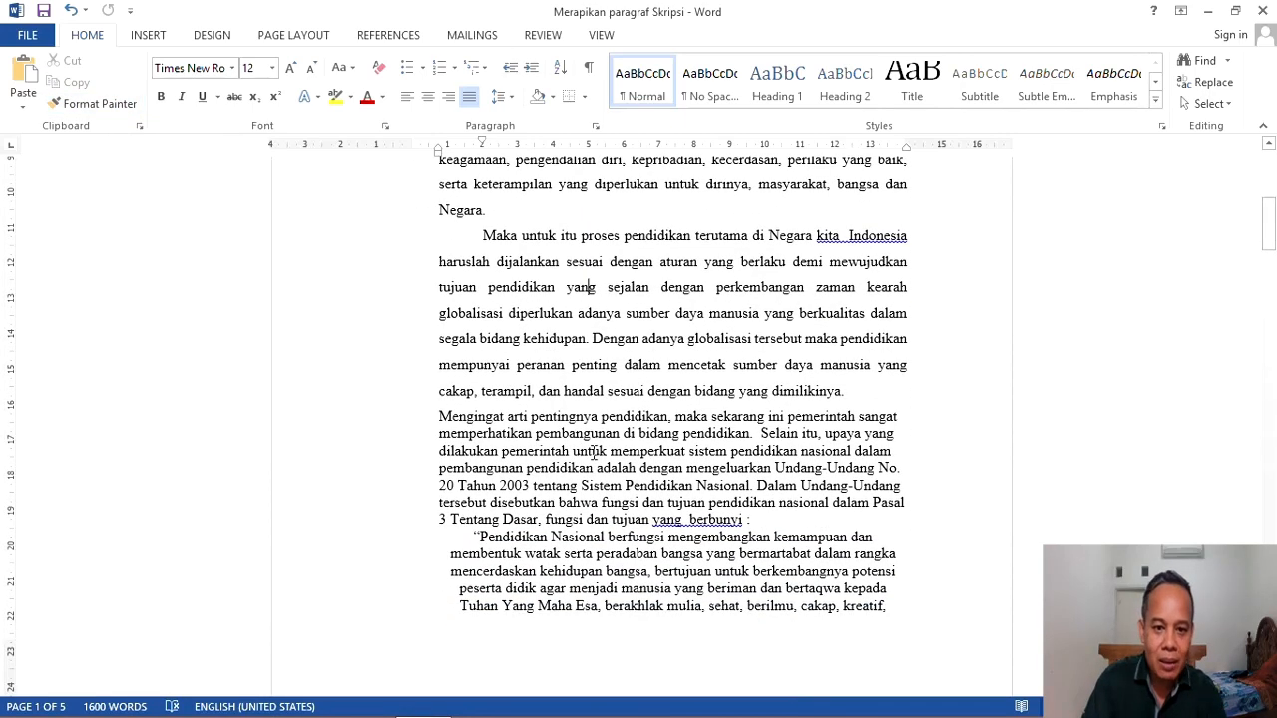
pyautogui.click(100, 104)
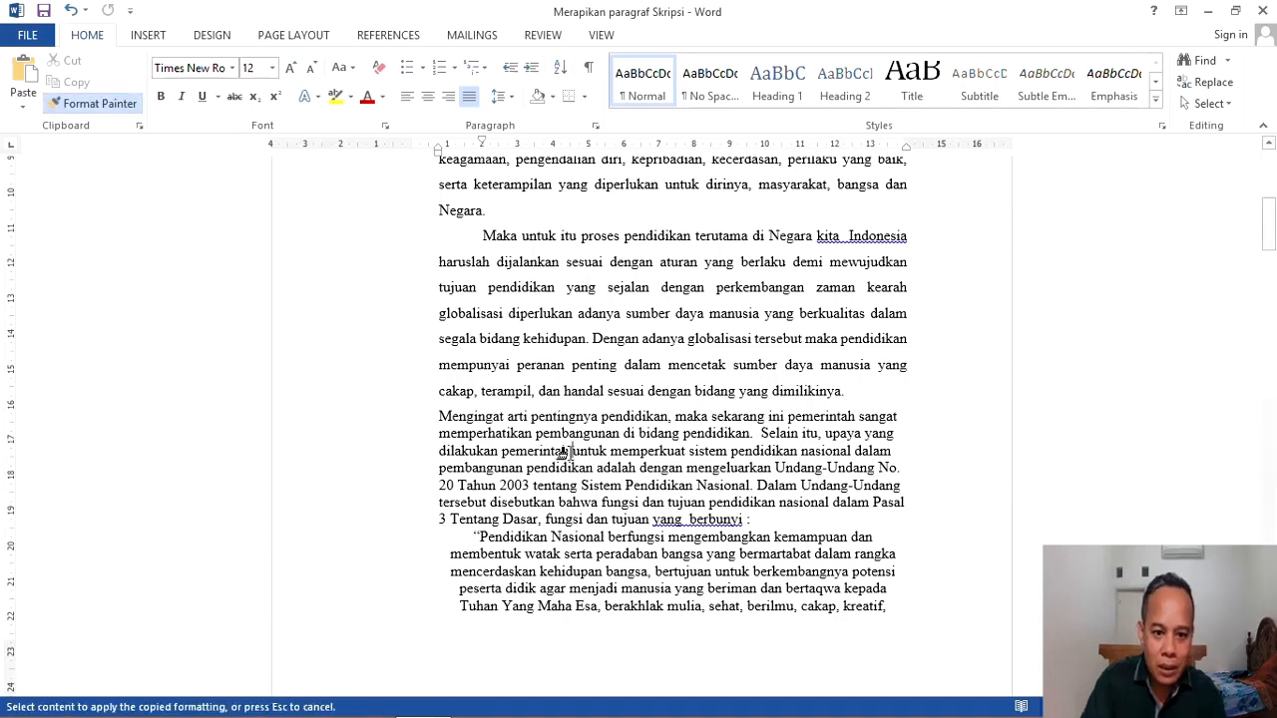
pyautogui.click(563, 451)
# Step: Continue copying the formatting onto the "Pendidikan Nasional berfungsi" quotation and the "Dari Undang-undang Sistem Pendidikan Nasional" paragraph
pyautogui.scroll(-4, 641, 510)
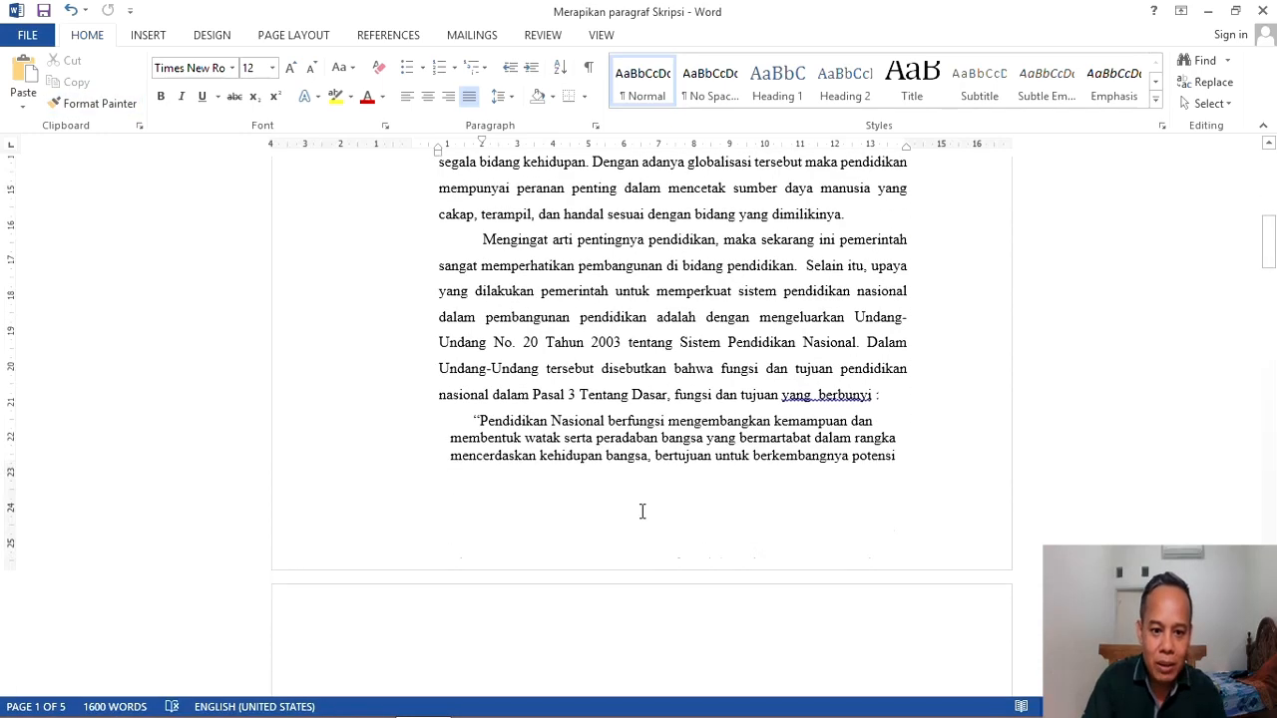
pyautogui.click(113, 111)
pyautogui.click(606, 428)
pyautogui.scroll(-5, 650, 502)
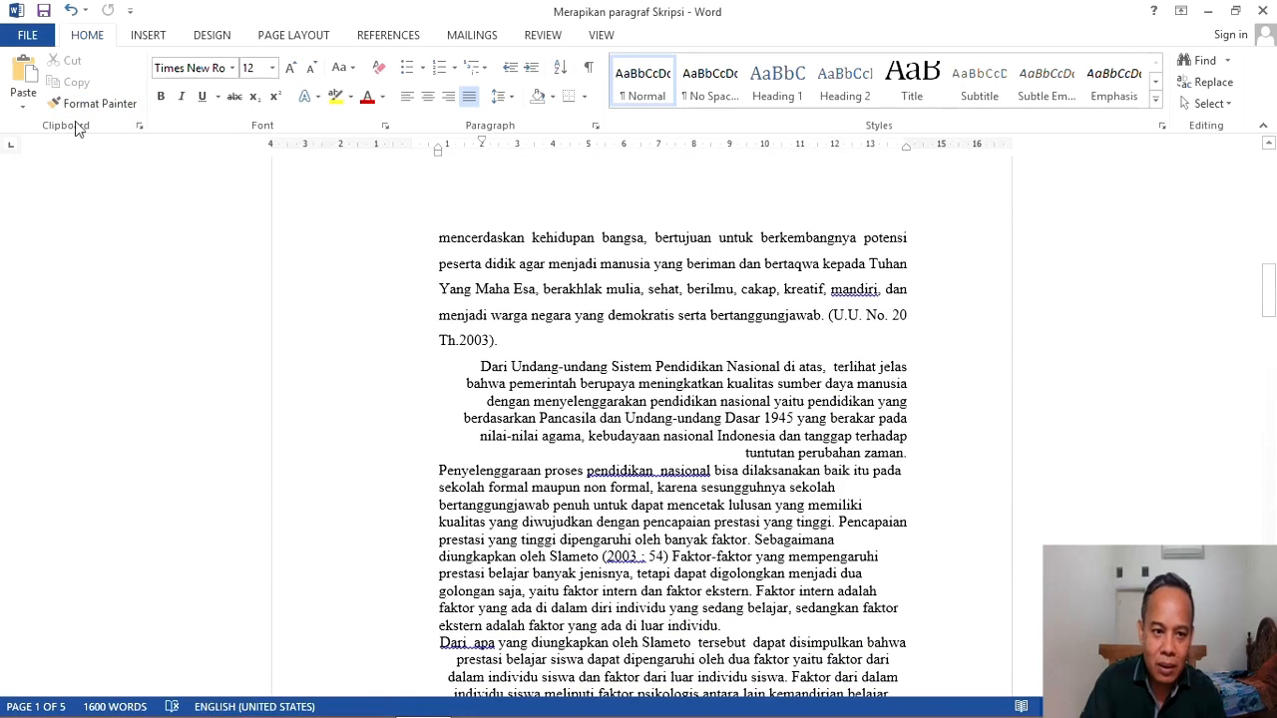
pyautogui.click(100, 104)
pyautogui.click(611, 411)
# Step: Carry the same paragraph formatting over to the "Penyelenggaraan proses pendidikan nasional" and "Dari apa yang diungkapkan" paragraphs
pyautogui.scroll(-3, 564, 429)
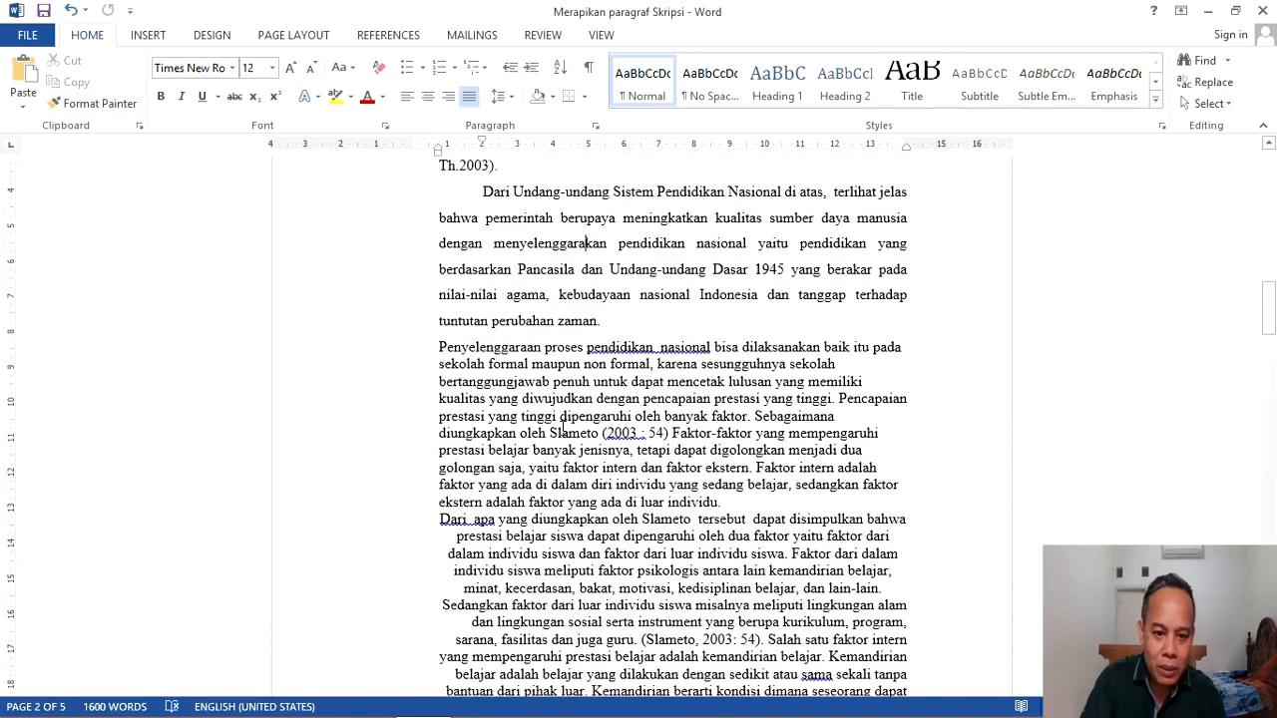
pyautogui.click(100, 103)
pyautogui.click(575, 394)
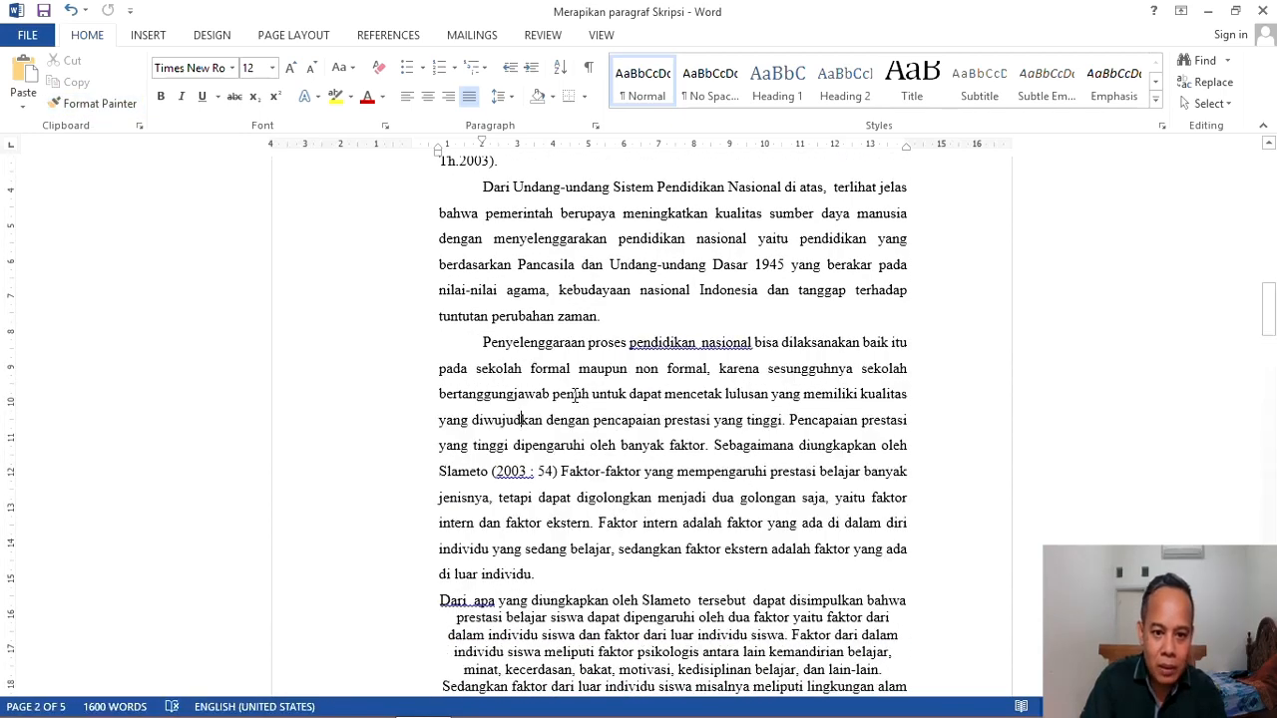
pyautogui.scroll(-3, 575, 394)
pyautogui.click(99, 103)
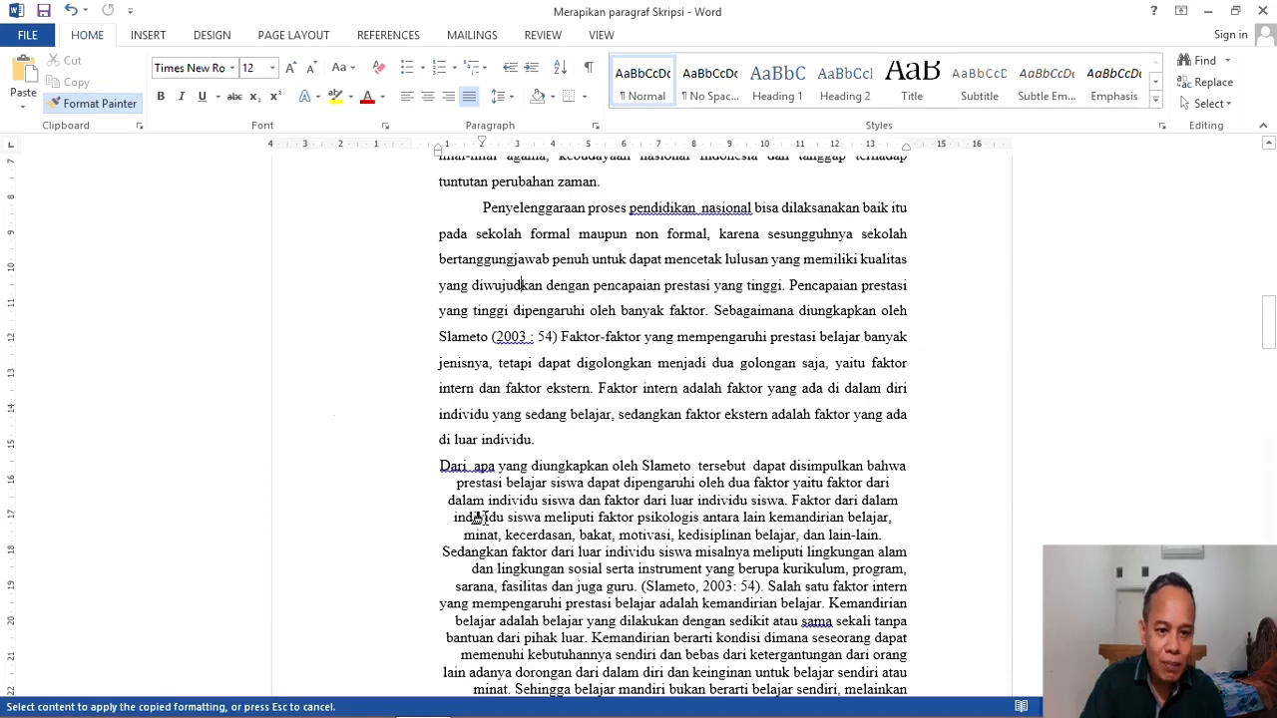
pyautogui.click(547, 483)
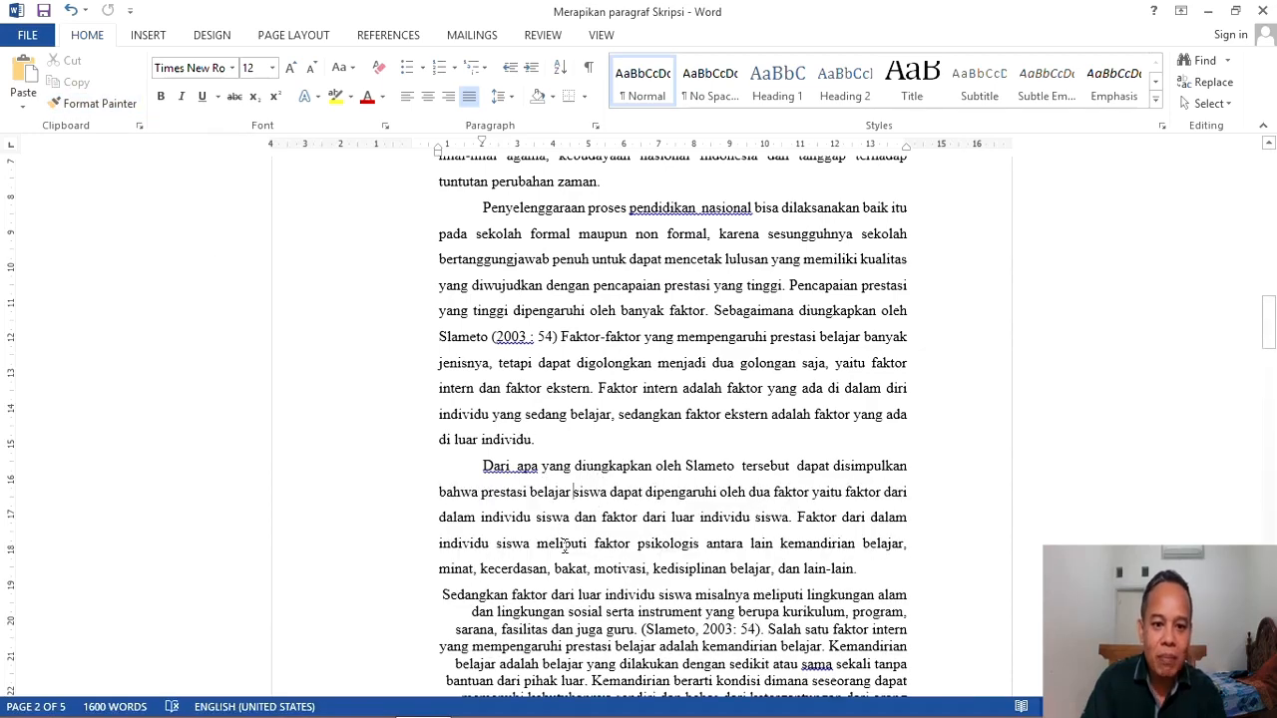
# Step: Copy the formatting onto the "Sedangkan faktor dari luar individu" paragraph and the "Dari uraian di atas" paragraph
pyautogui.scroll(-5, 564, 545)
pyautogui.click(84, 103)
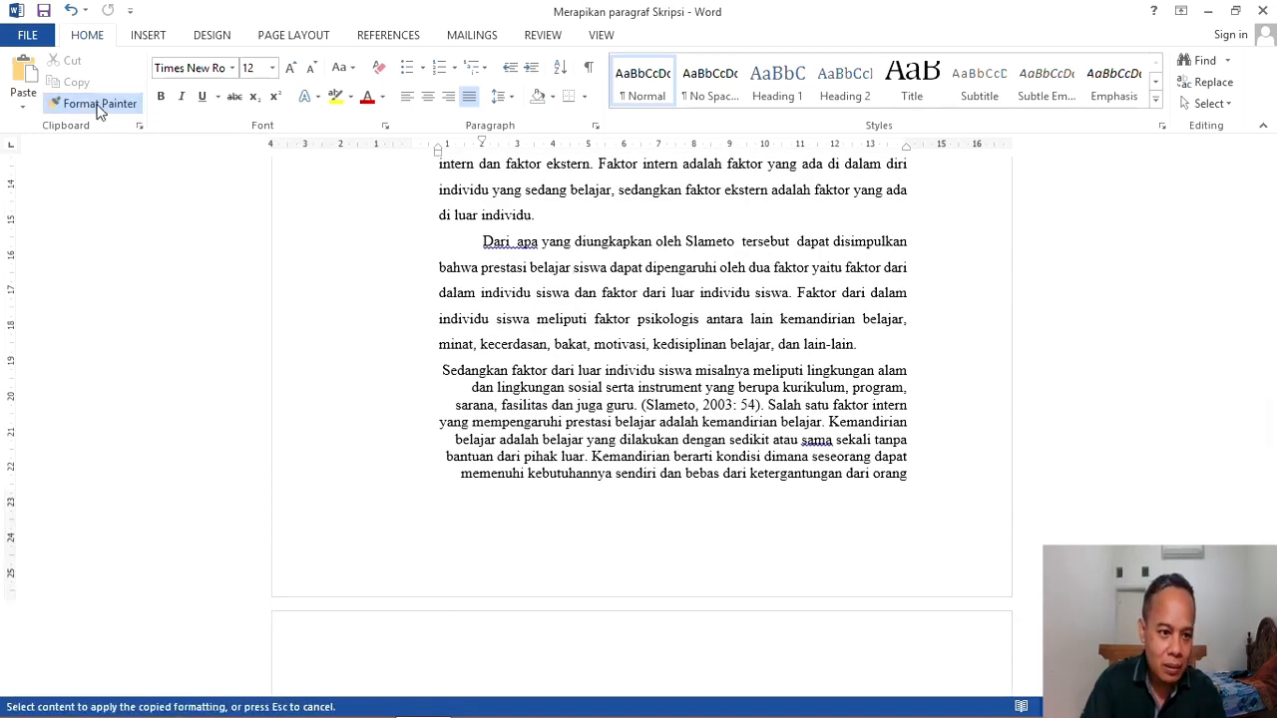
pyautogui.click(571, 407)
pyautogui.scroll(-10, 584, 434)
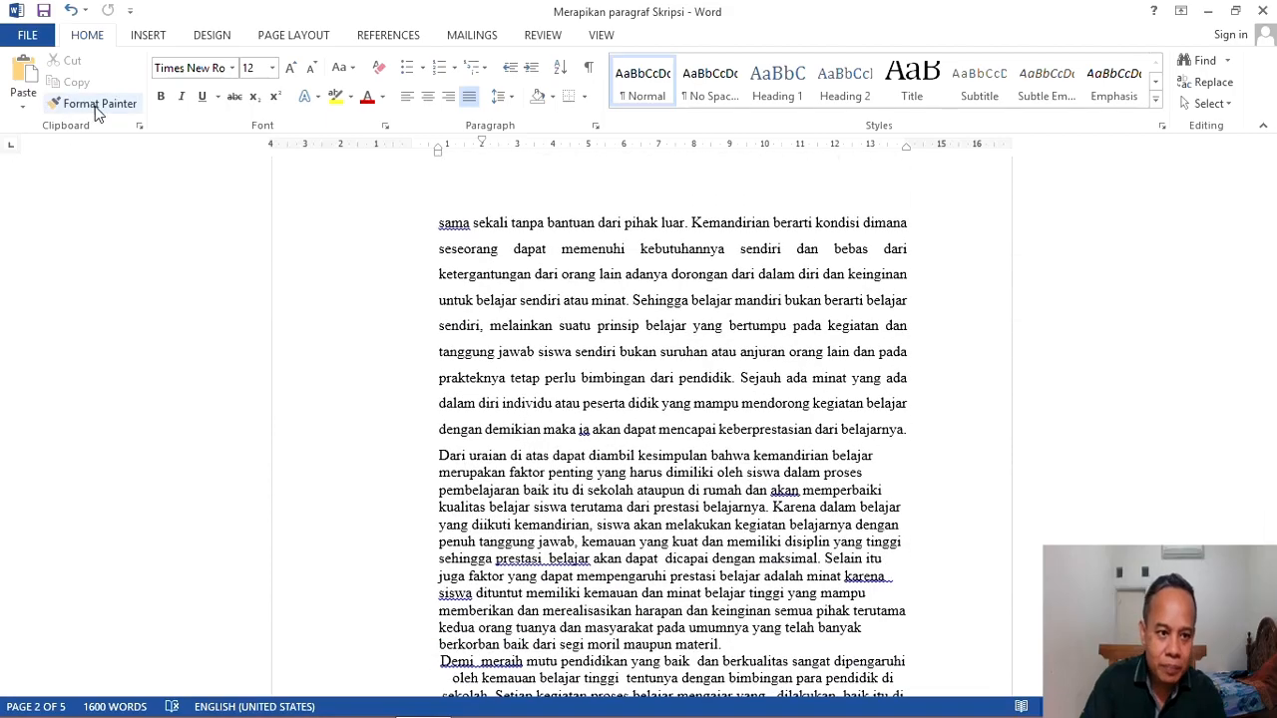
pyautogui.click(97, 104)
pyautogui.click(533, 479)
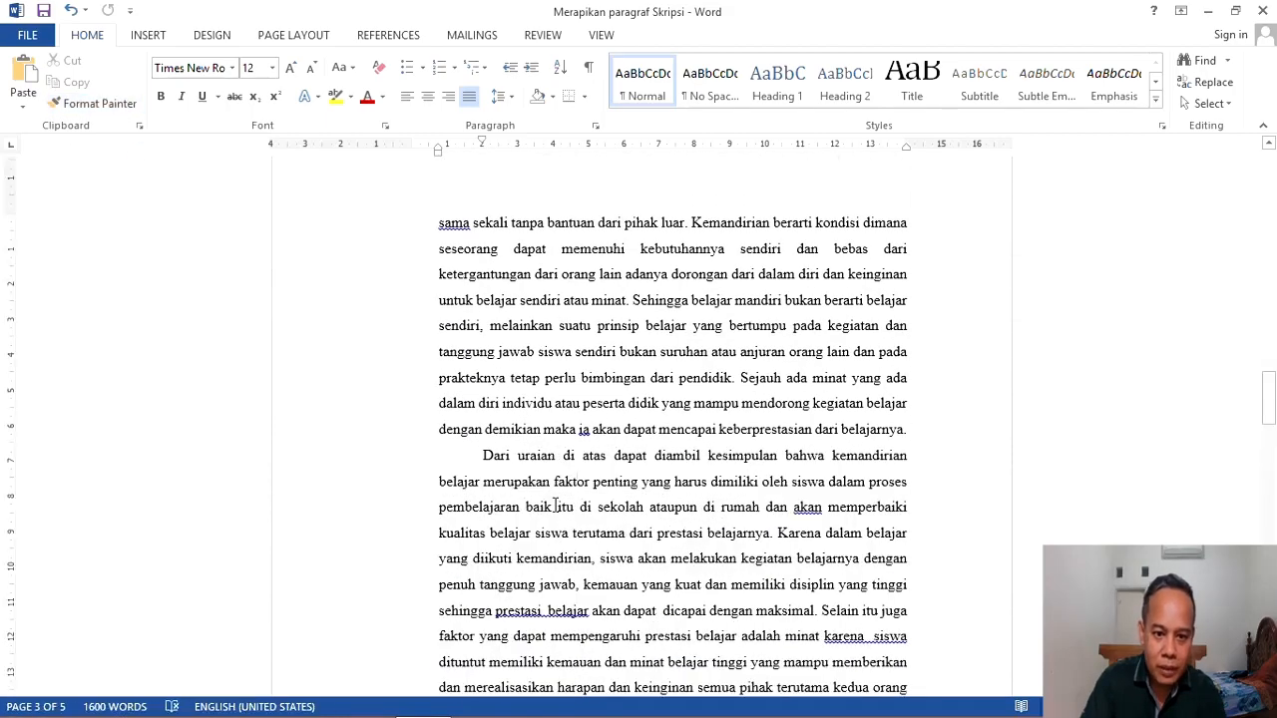
# Step: Copy the formatted paragraph's formatting onto the "Demi meraih mutu pendidikan" paragraph and the "Harapan dalam Undang-undang" paragraph
pyautogui.scroll(-10, 556, 506)
pyautogui.click(96, 104)
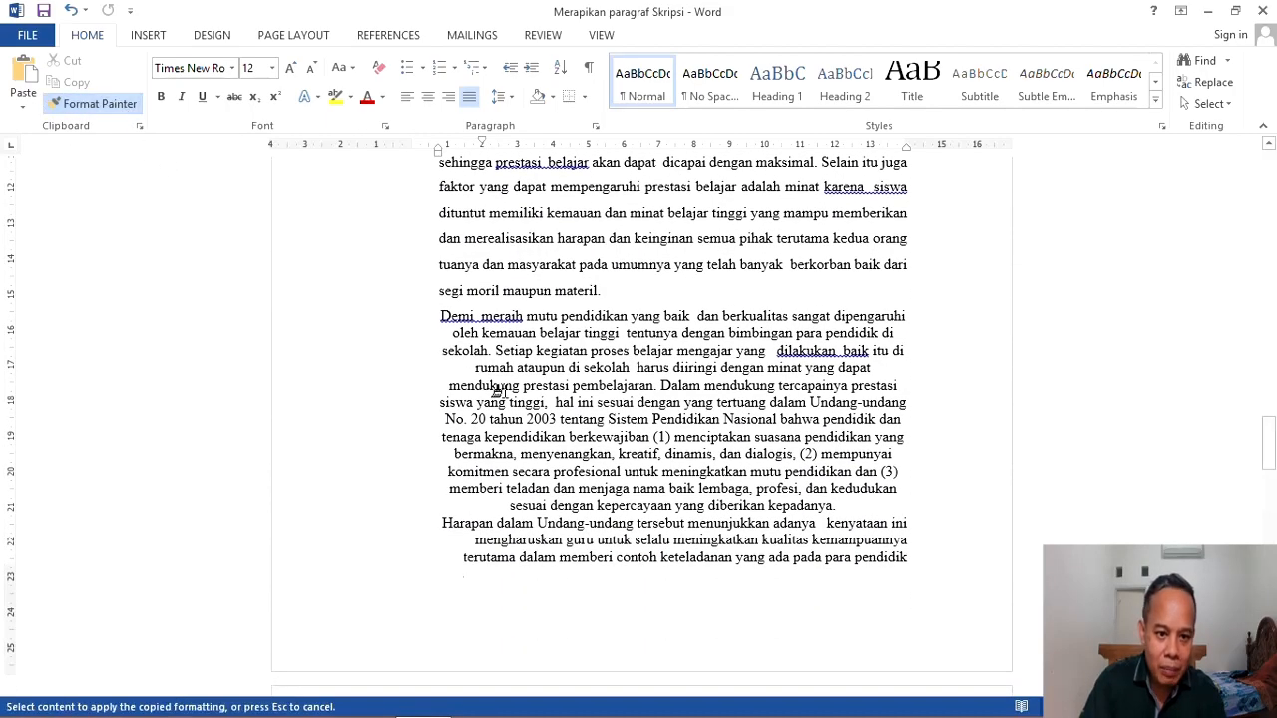
pyautogui.click(547, 397)
pyautogui.scroll(-8, 493, 468)
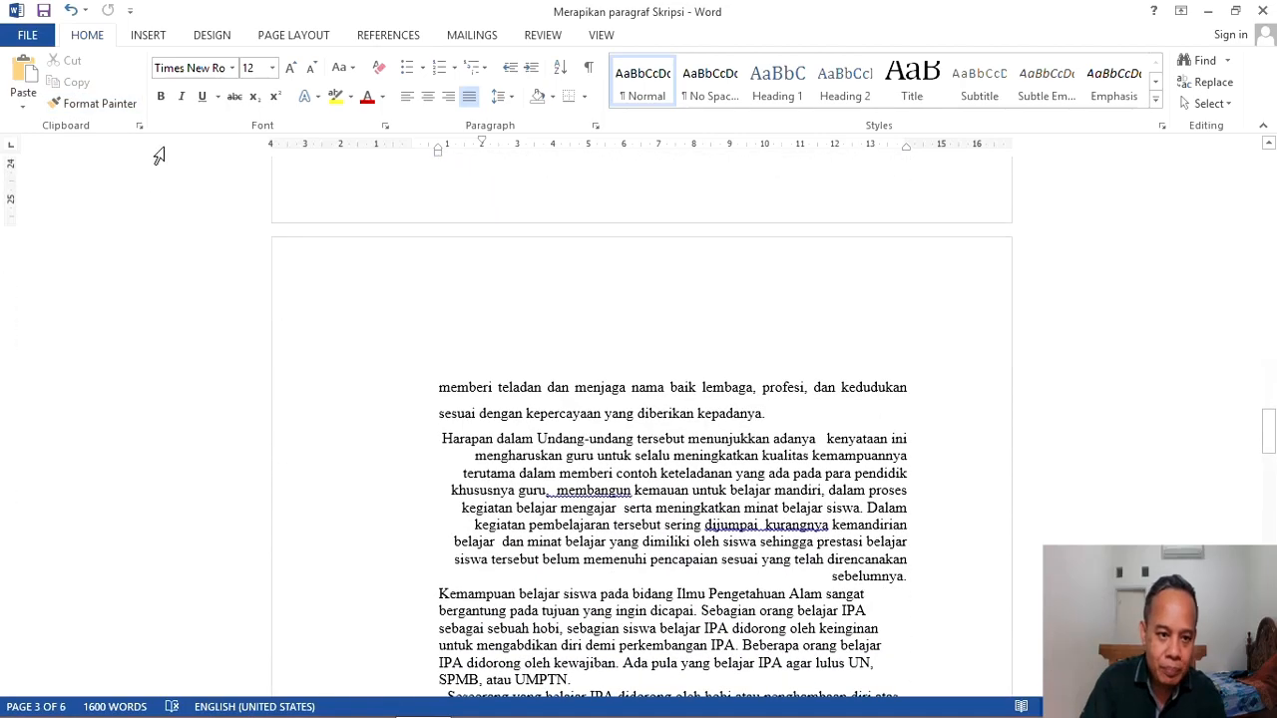
pyautogui.click(112, 103)
pyautogui.click(568, 482)
# Step: Carry the same formatting over to the "Kemampuan belajar siswa" and "Seseorang yang belajar IPA" paragraphs with Format Painter
pyautogui.scroll(-5, 551, 488)
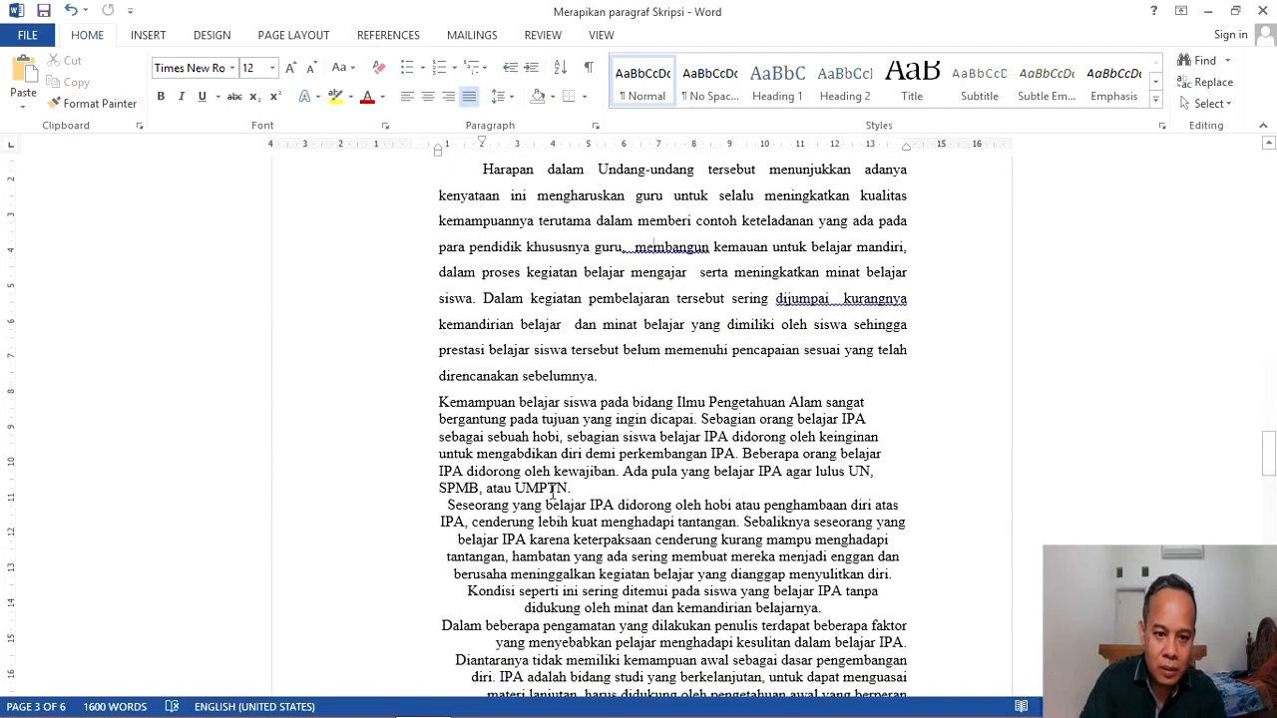
pyautogui.click(96, 104)
pyautogui.click(544, 450)
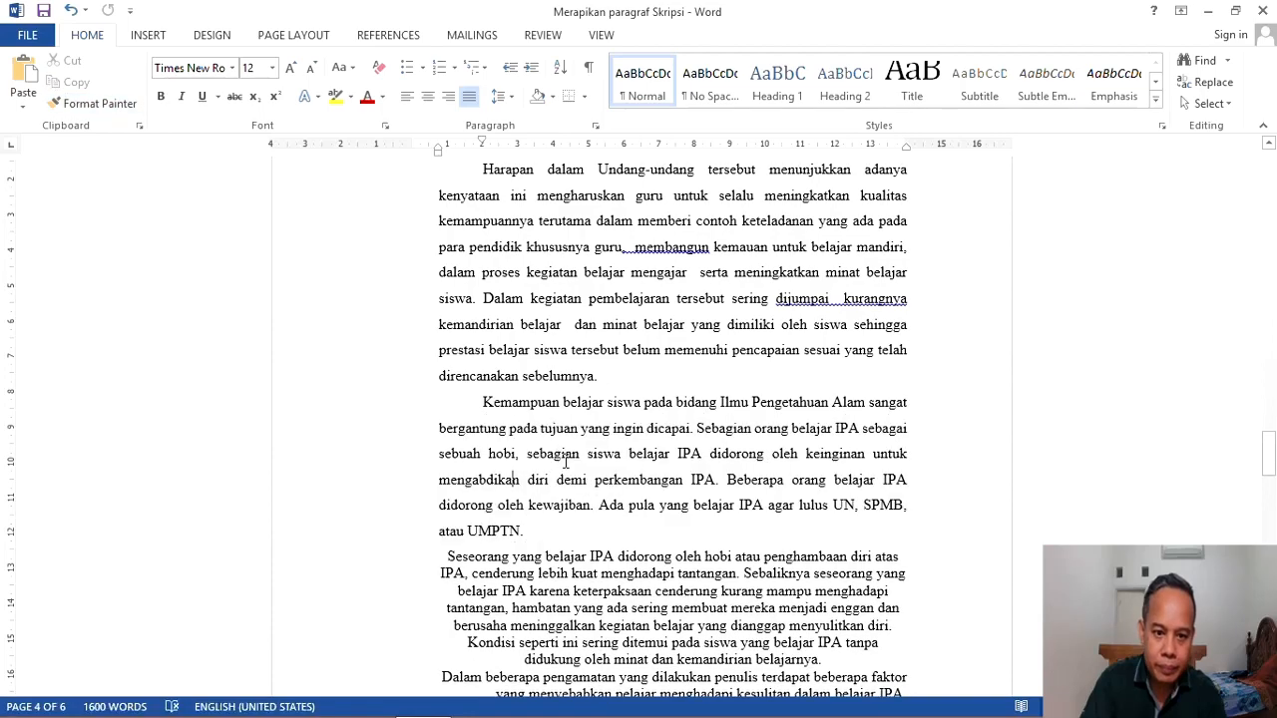
pyautogui.scroll(-3, 565, 462)
pyautogui.click(105, 103)
pyautogui.click(559, 399)
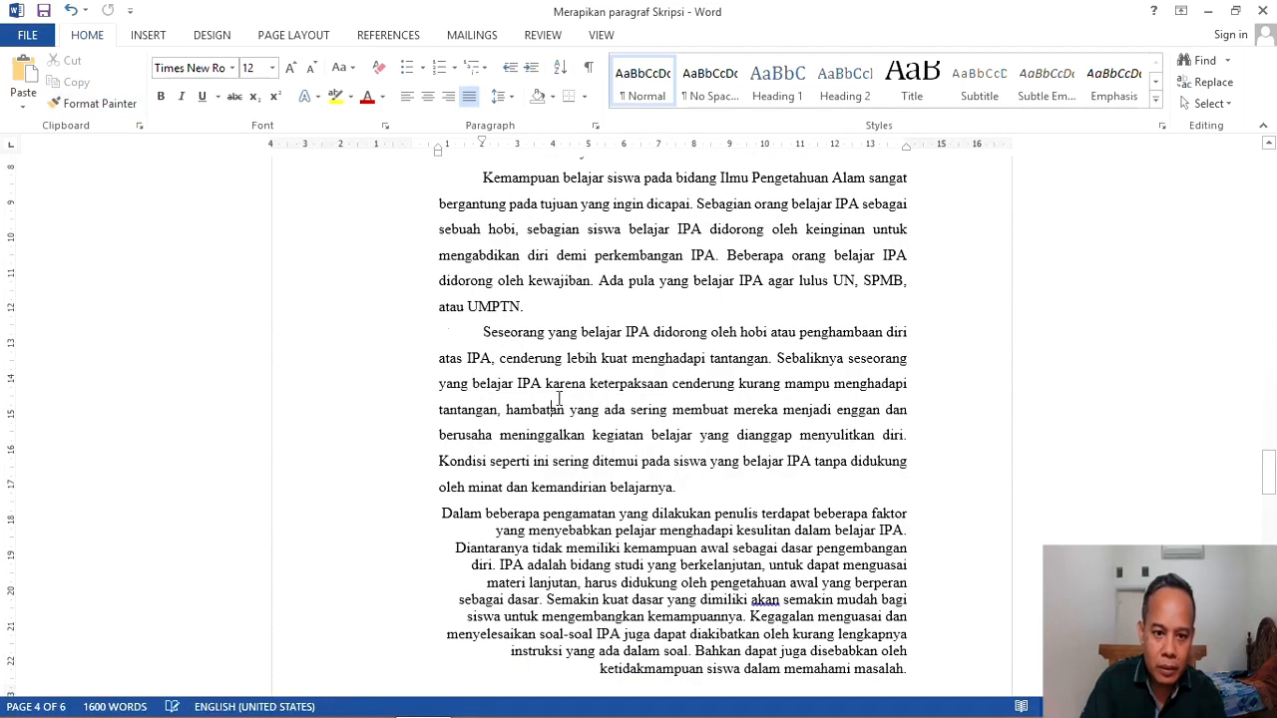
# Step: Apply the copied formatting to the "Dalam beberapa pengamatan" paragraph and the "Tidak mandirinya siswa" paragraph
pyautogui.scroll(-3, 559, 399)
pyautogui.click(106, 104)
pyautogui.click(545, 399)
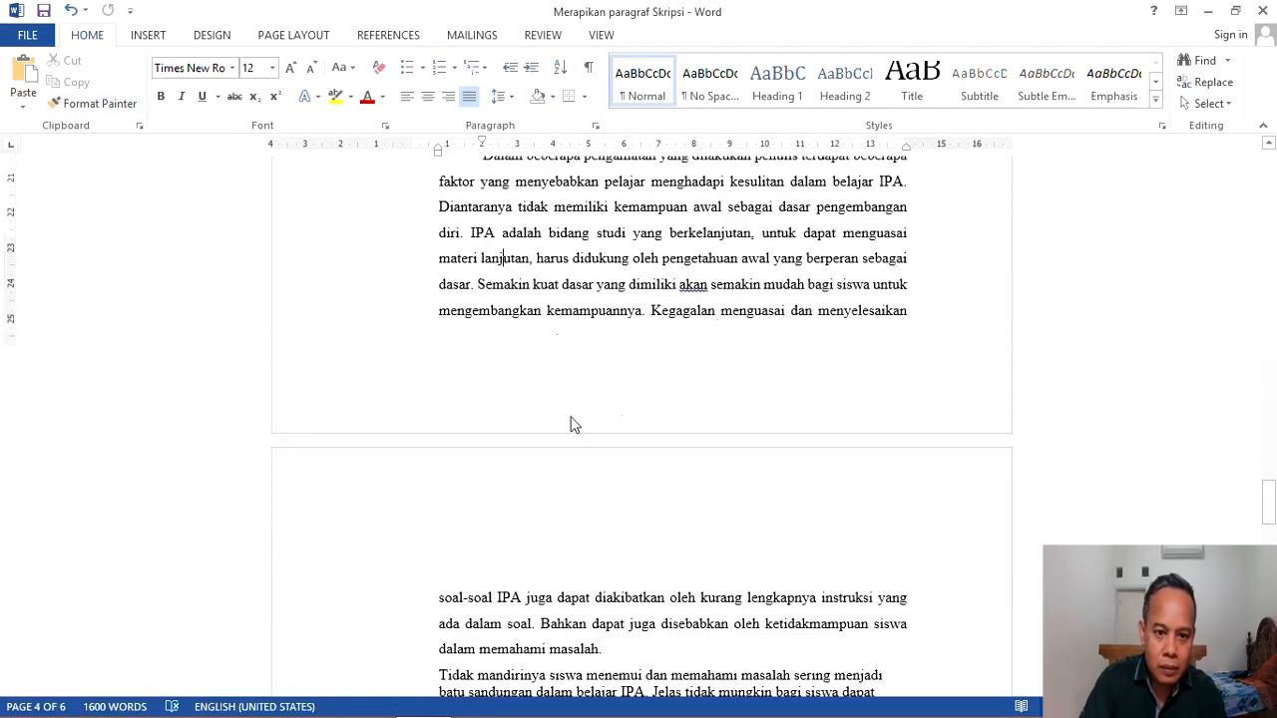
pyautogui.scroll(-3, 571, 424)
pyautogui.click(103, 104)
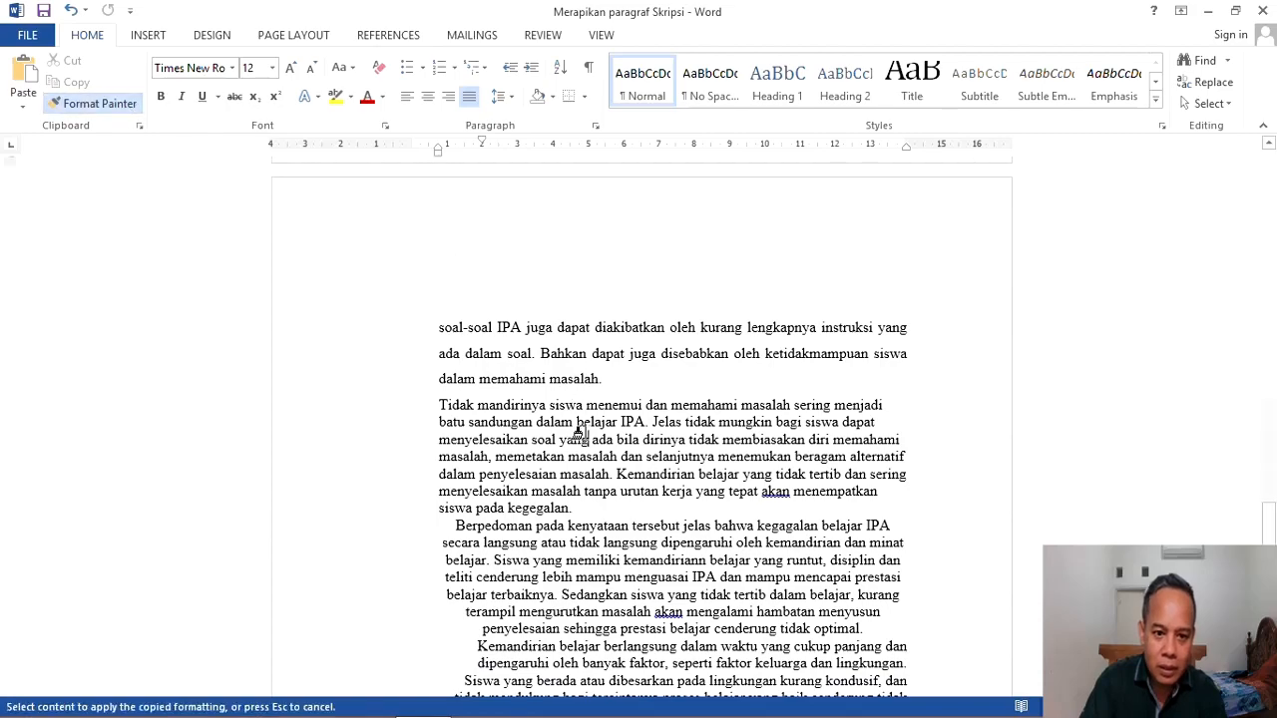
pyautogui.click(579, 433)
# Step: Copy the paragraph formatting onto the "Berpedoman pada kenyataan tersebut" and "Kemandirian belajar berlangsung" paragraphs
pyautogui.scroll(-3, 579, 434)
pyautogui.click(100, 104)
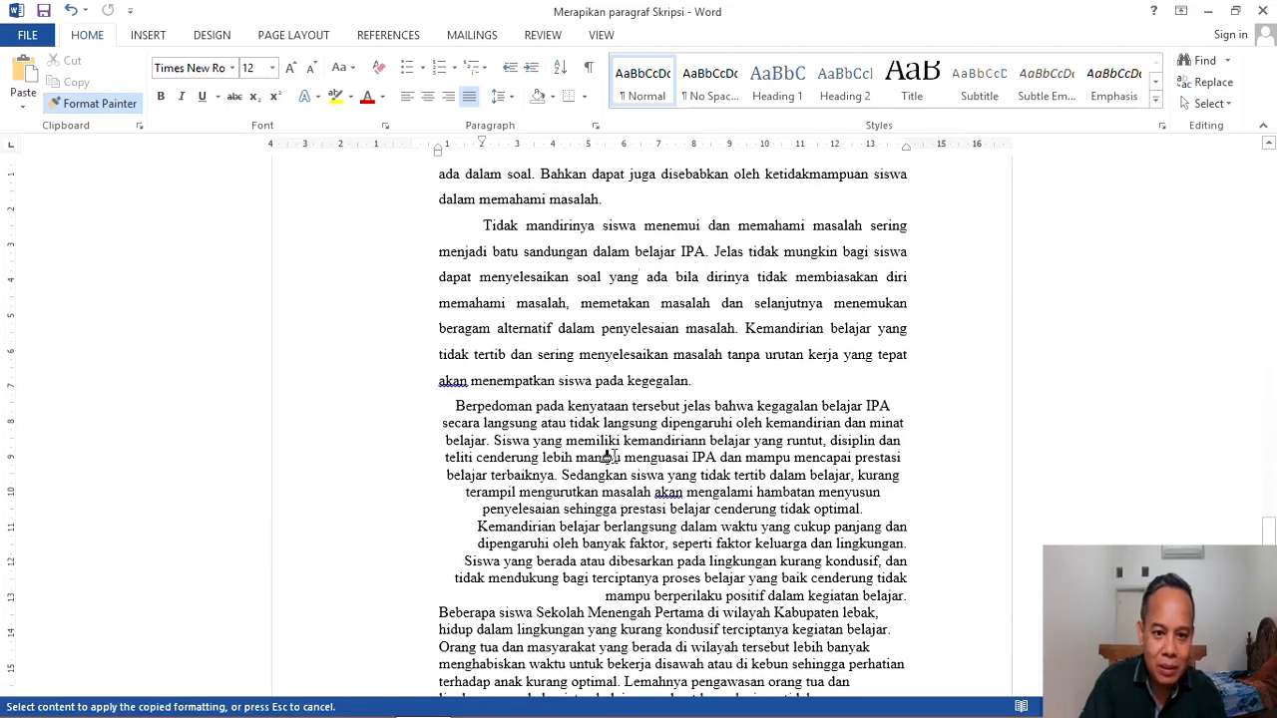
pyautogui.click(614, 459)
pyautogui.scroll(-3, 613, 459)
pyautogui.click(100, 104)
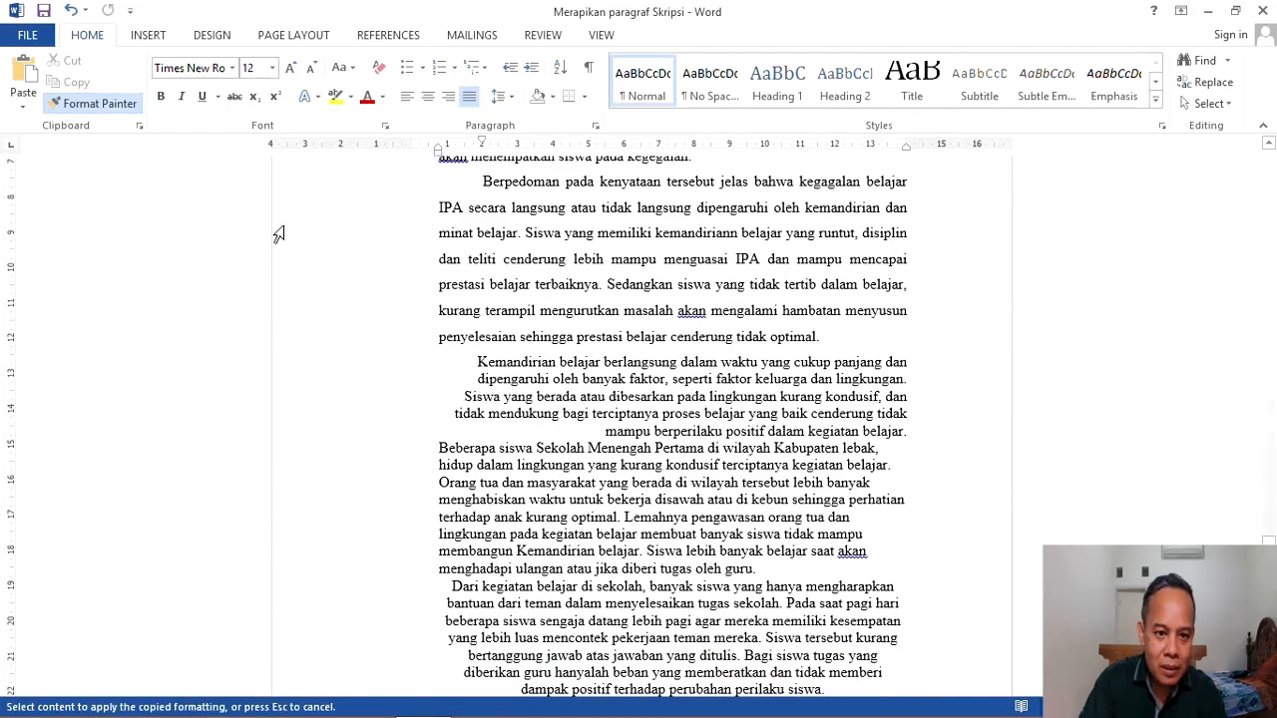
pyautogui.click(554, 397)
# Step: Finish the Latar Belakang section by copying the formatting onto the "Beberapa siswa Sekolah Menengah Pertama" and "Dari kegiatan belajar di sekolah" paragraphs
pyautogui.scroll(-3, 454, 401)
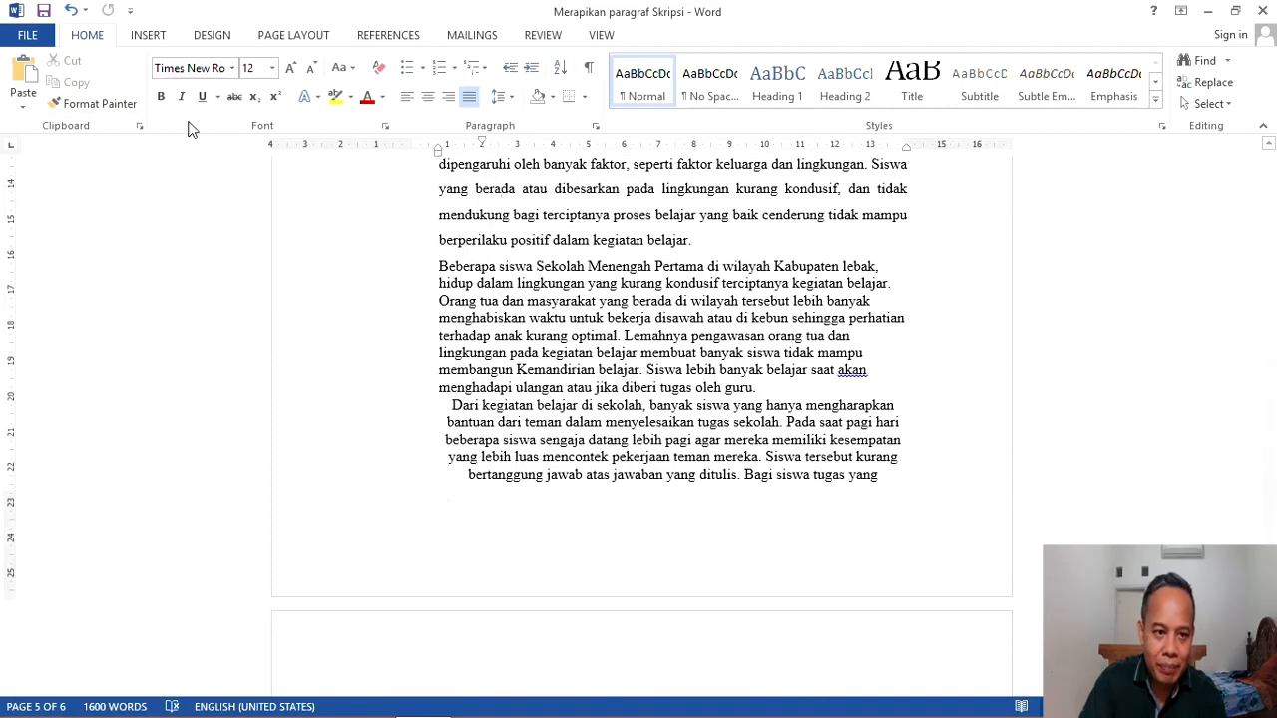
pyautogui.click(100, 104)
pyautogui.click(611, 318)
pyautogui.scroll(-6, 610, 319)
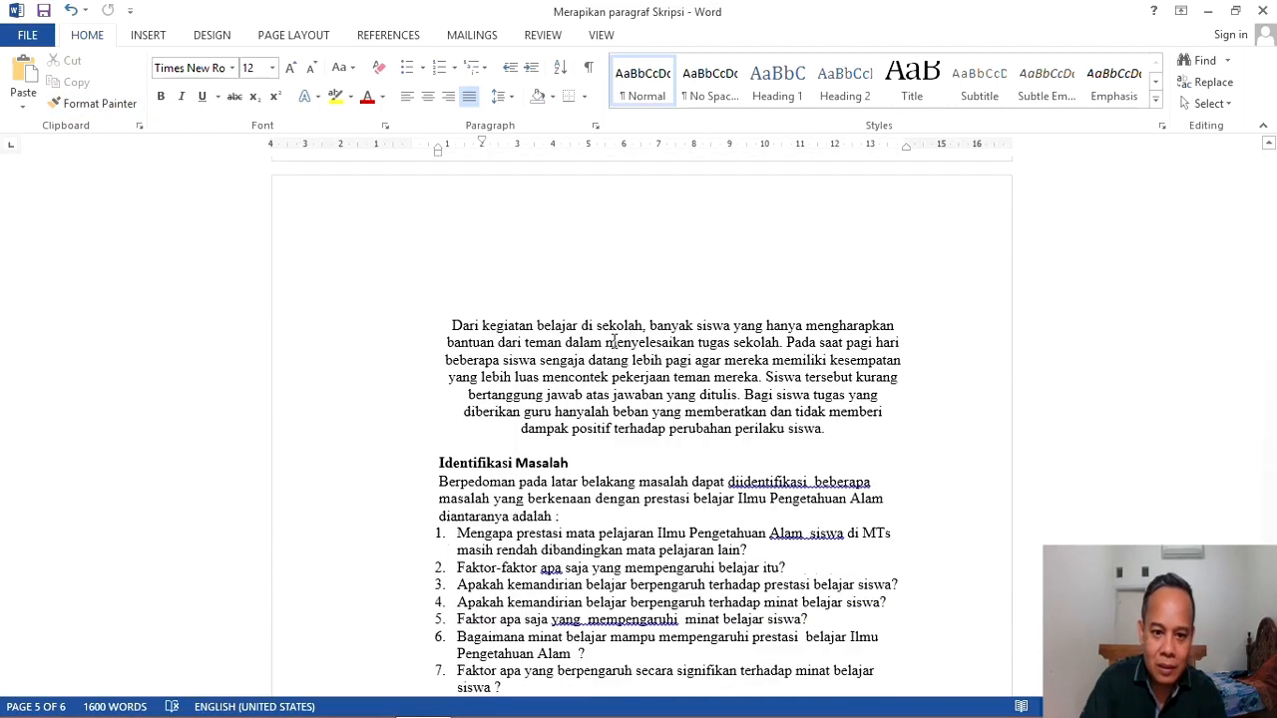
pyautogui.click(100, 104)
pyautogui.click(638, 337)
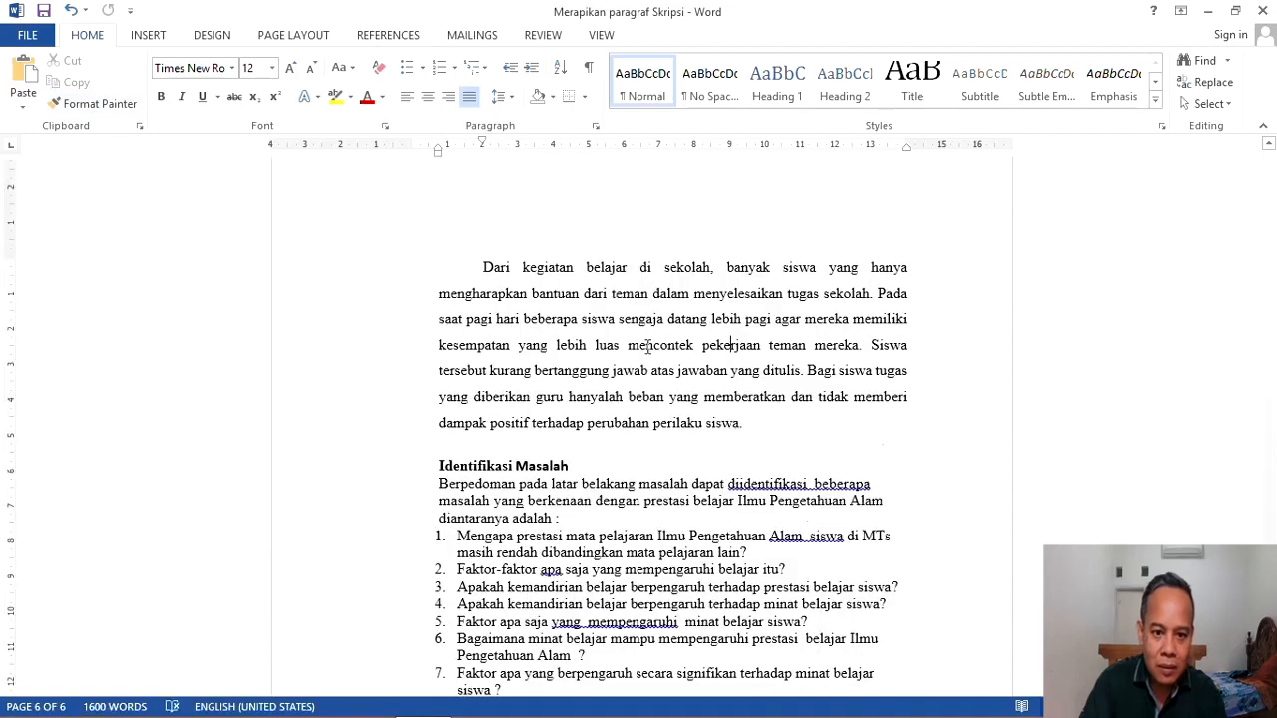
# Step: Copy the lettered "Latar Belakang" heading's formatting onto the "Identifikasi Masalah" heading with Format Painter
pyautogui.scroll(2, 969, 405)
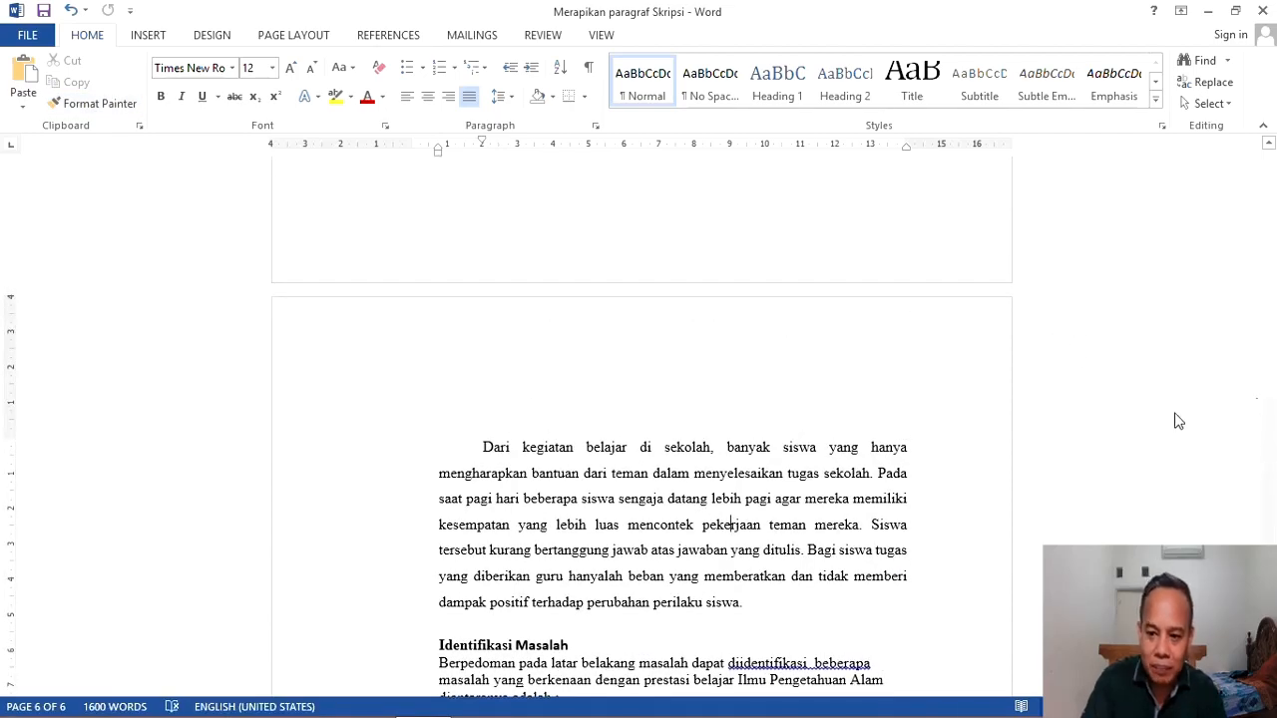
pyautogui.hotkey('ctrl', 'Home')
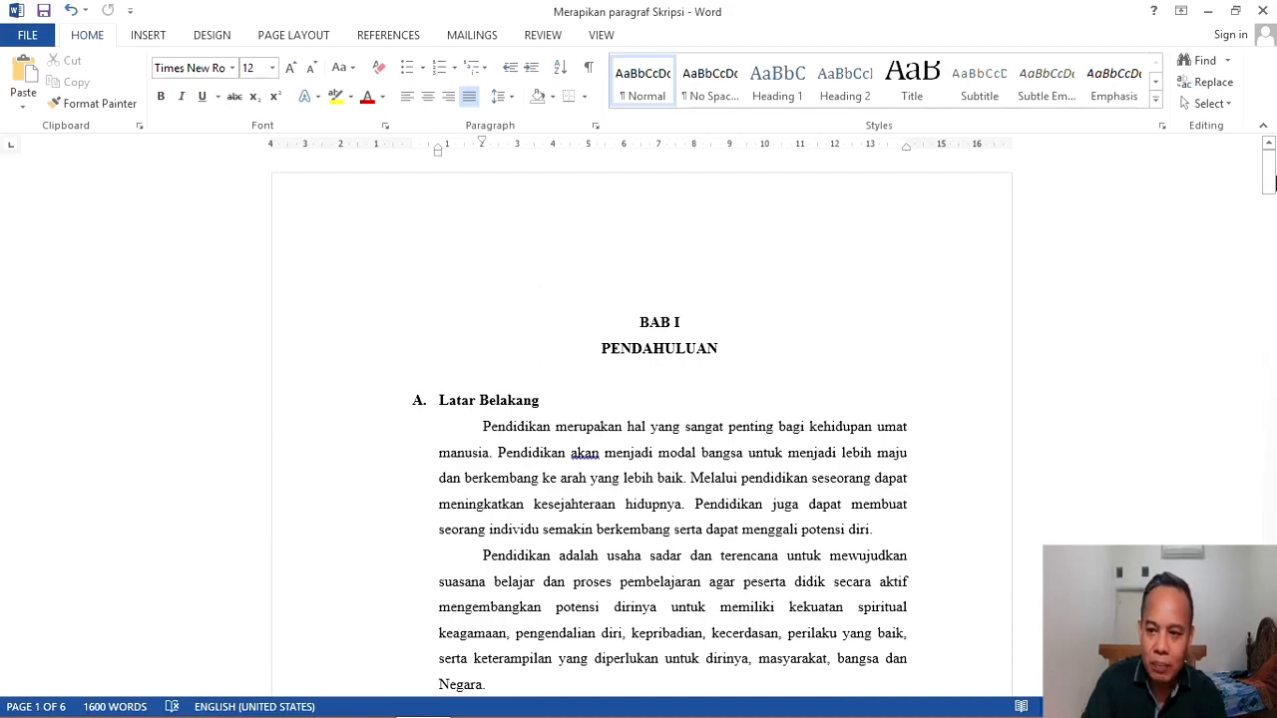
pyautogui.moveTo(1273, 180); pyautogui.dragTo(1273, 621)
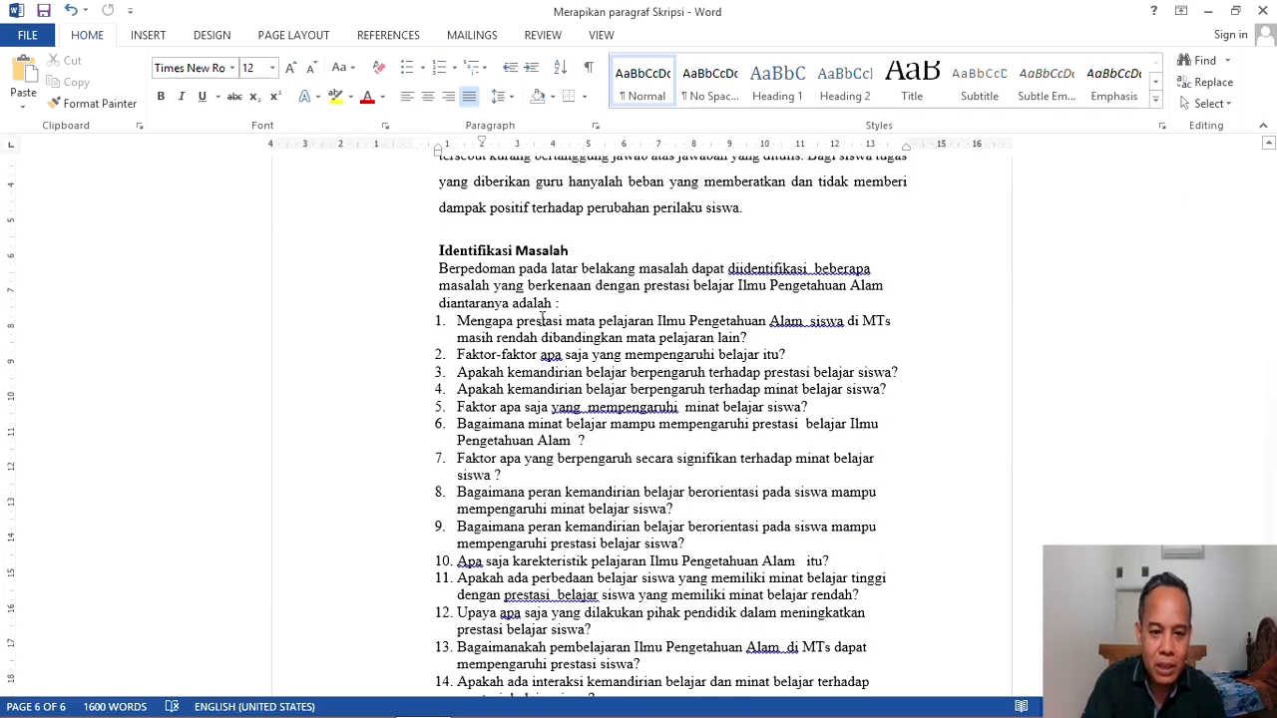
pyautogui.click(435, 250)
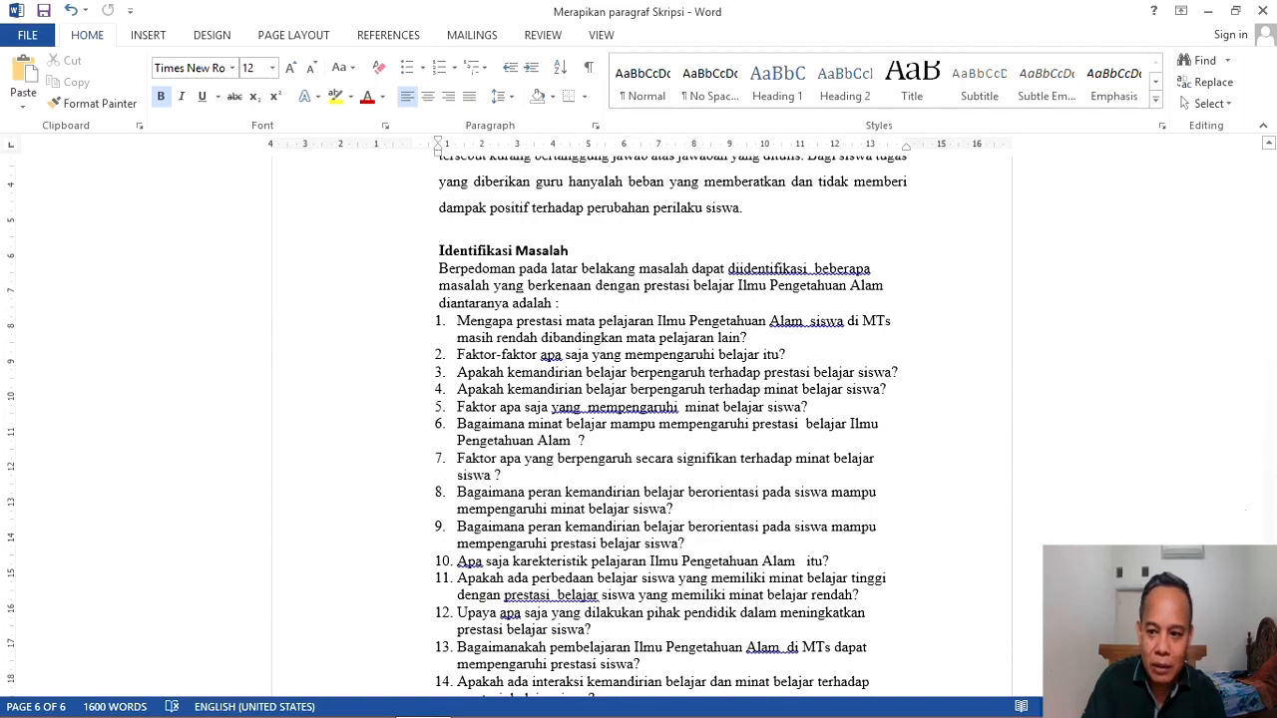
pyautogui.scroll(20, 494, 454)
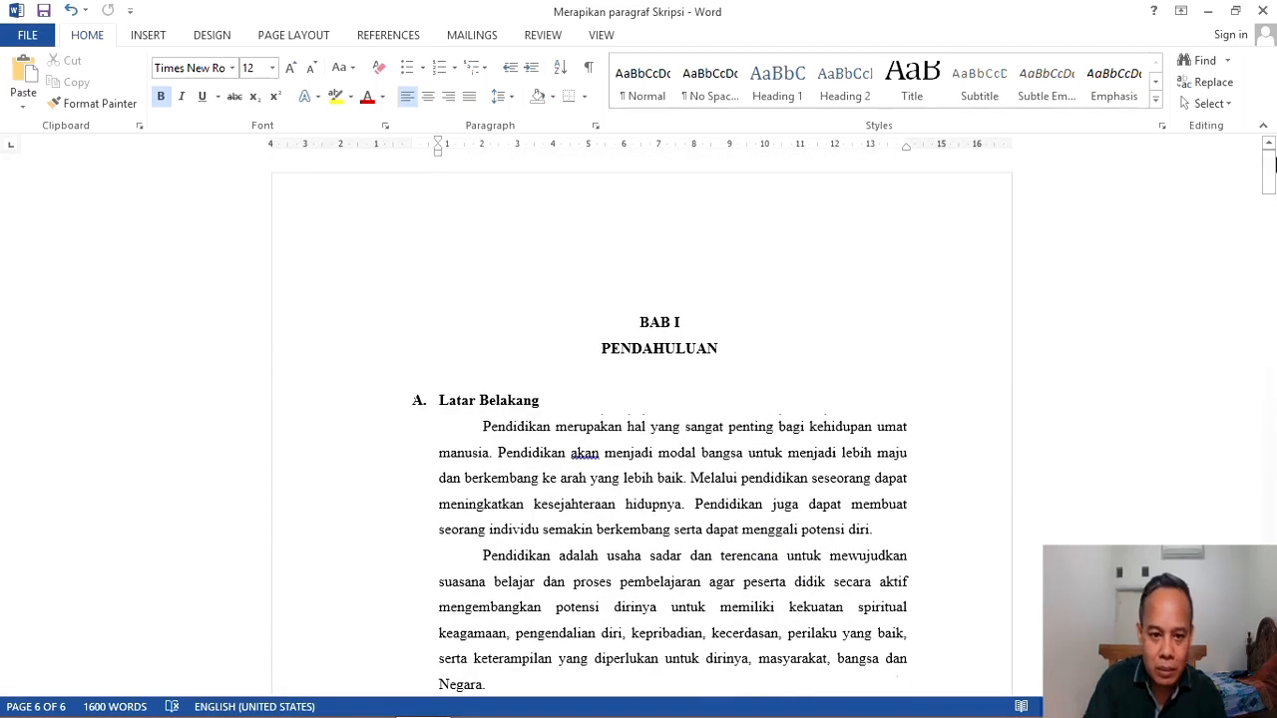
pyautogui.click(439, 398)
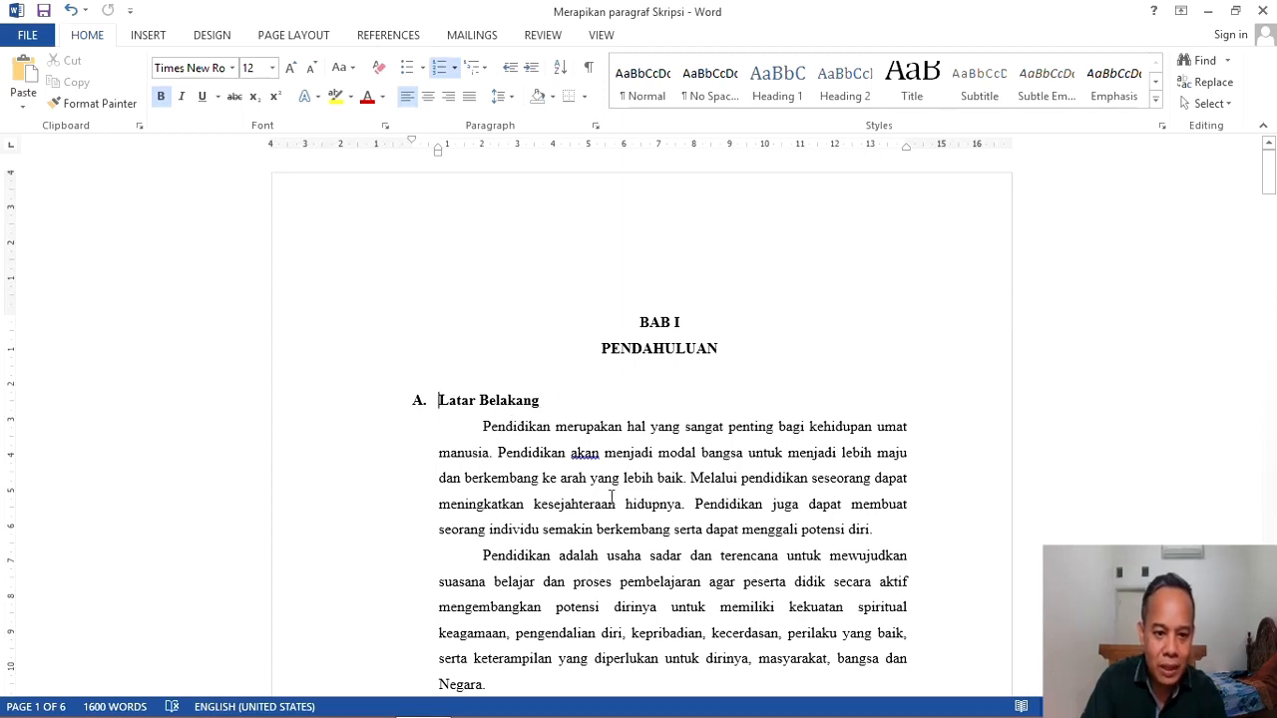
pyautogui.click(92, 103)
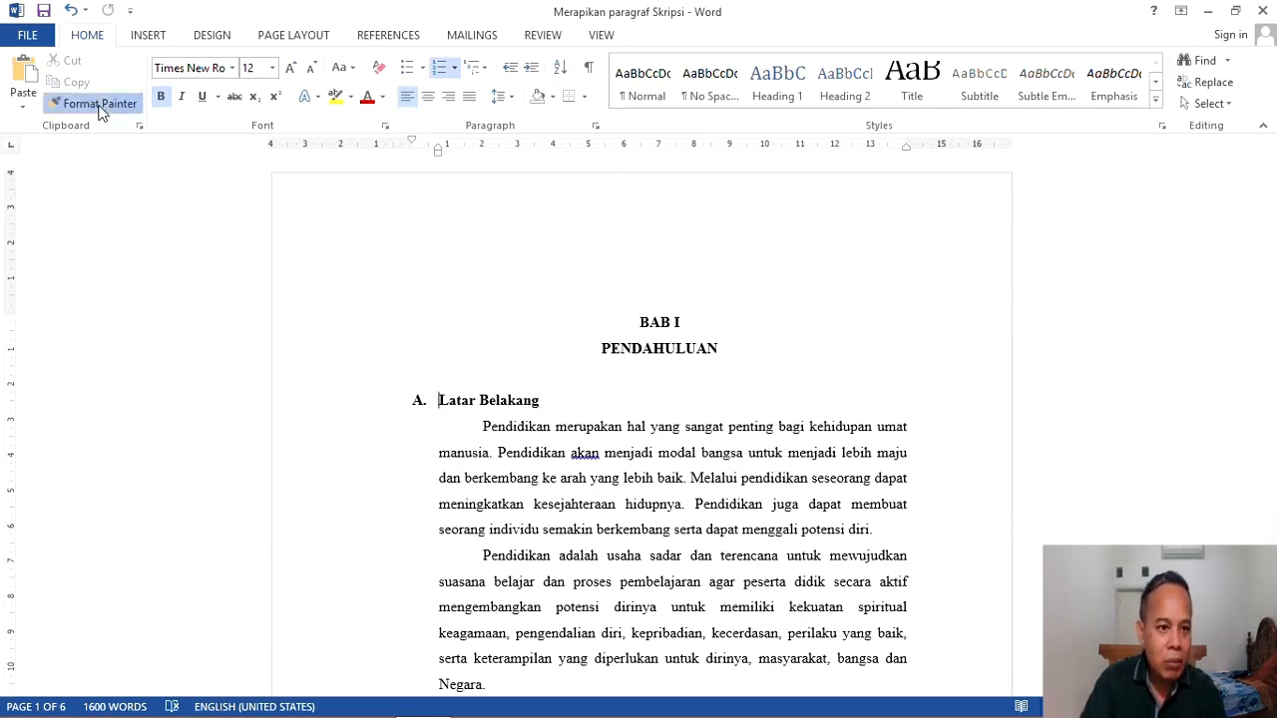
pyautogui.scroll(-7, 999, 445)
pyautogui.scroll(-20, 998, 445)
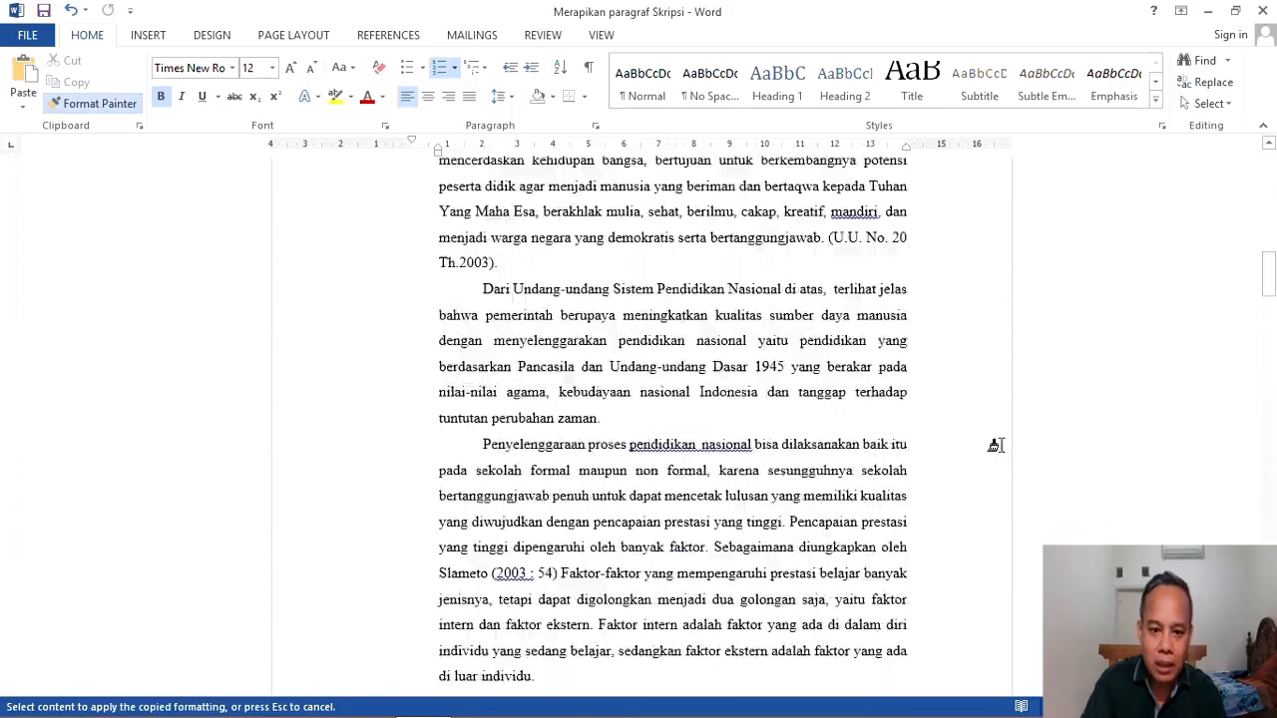
pyautogui.scroll(-20, 1004, 445)
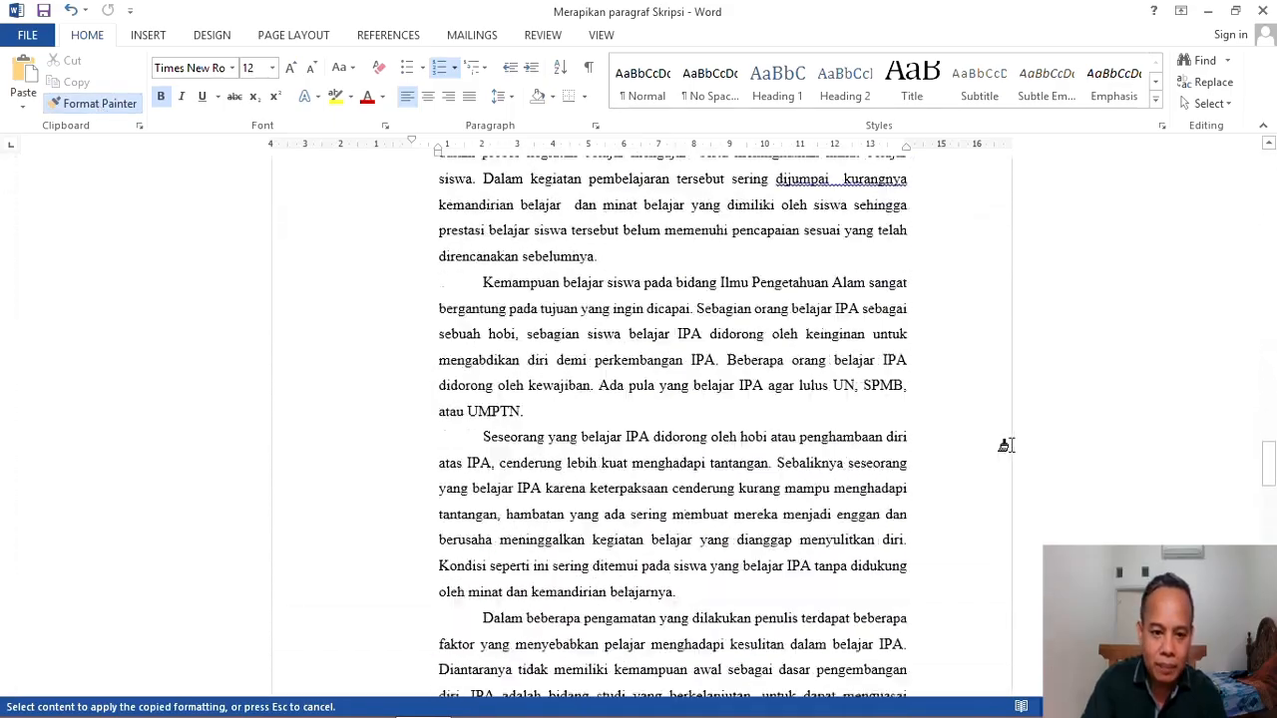
pyautogui.scroll(-5, 1012, 445)
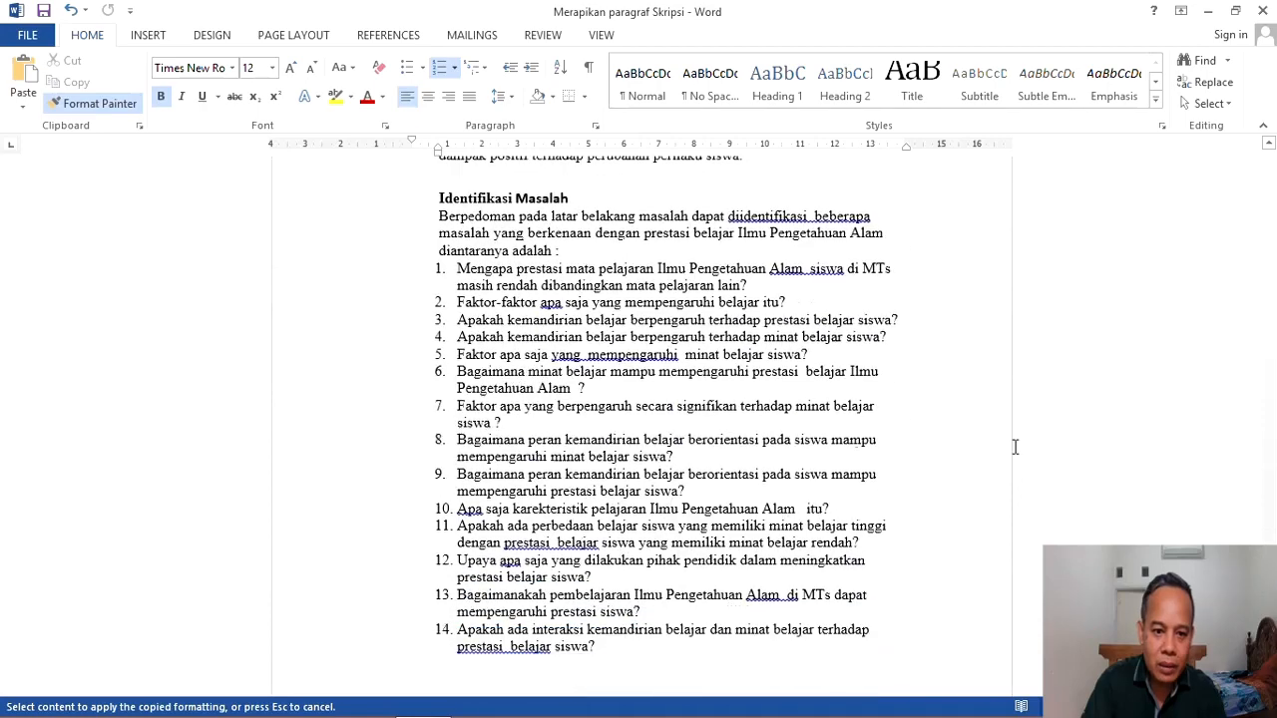
pyautogui.scroll(1, 1011, 445)
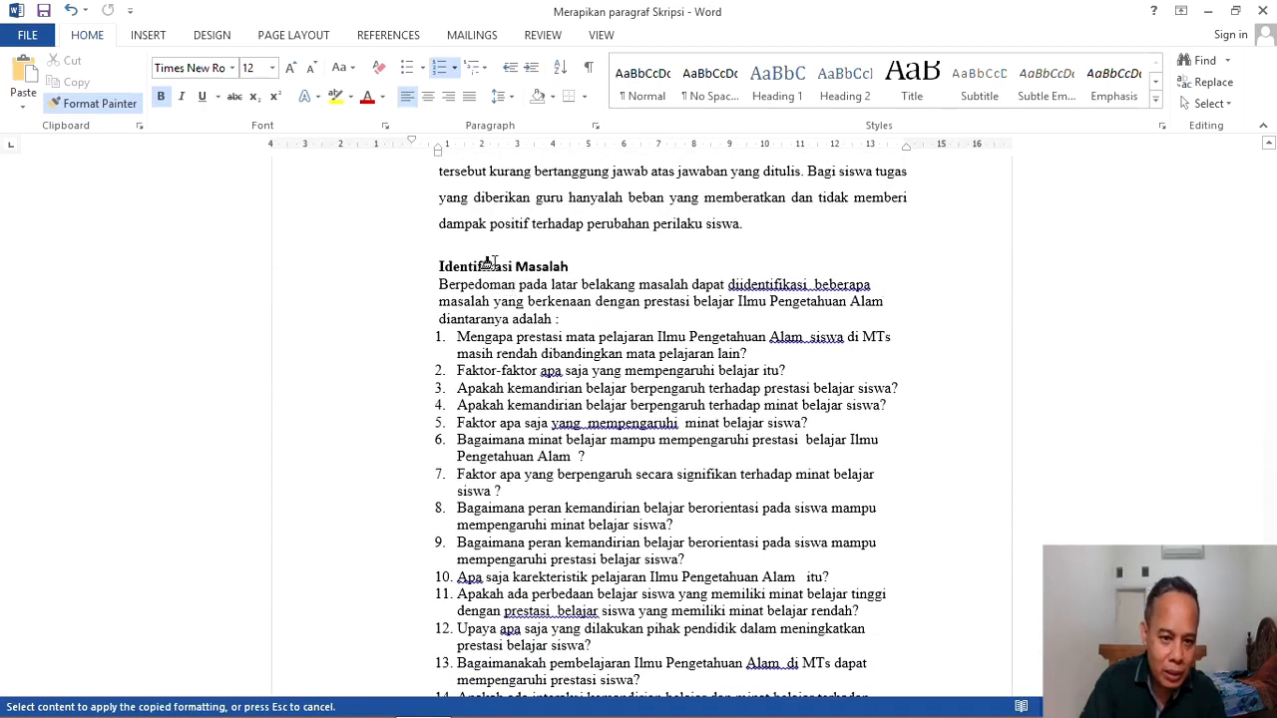
pyautogui.click(492, 266)
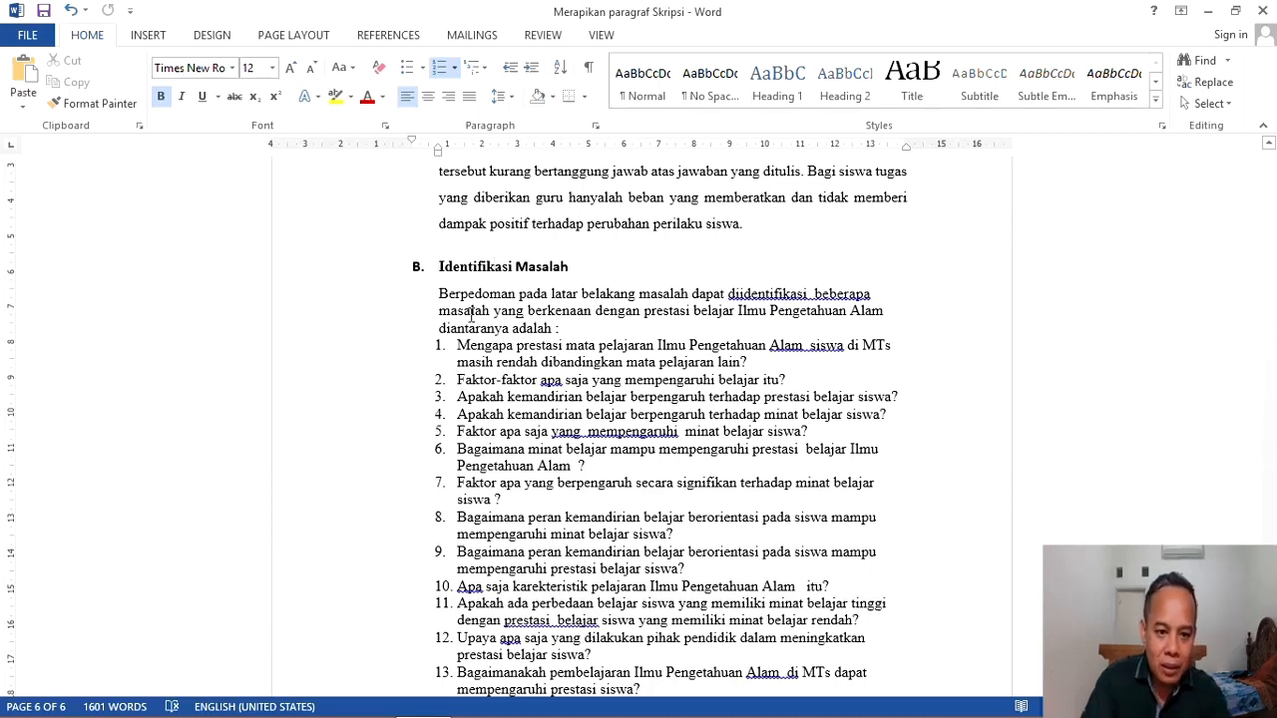
# Step: Copy the "Dari kegiatan belajar di sekolah" paragraph's formatting onto the "Berpedoman pada latar belakang masalah" paragraph under Identifikasi Masalah
pyautogui.scroll(1, 471, 313)
pyautogui.scroll(3, 467, 300)
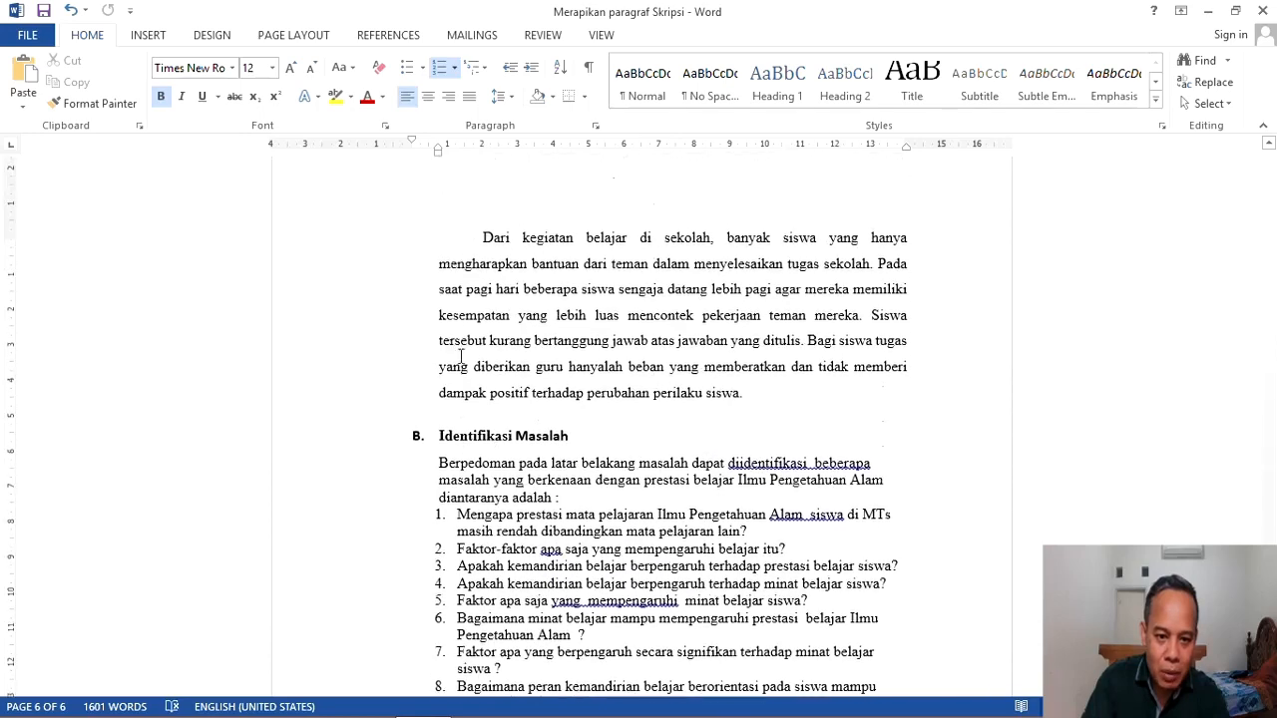
pyautogui.click(496, 301)
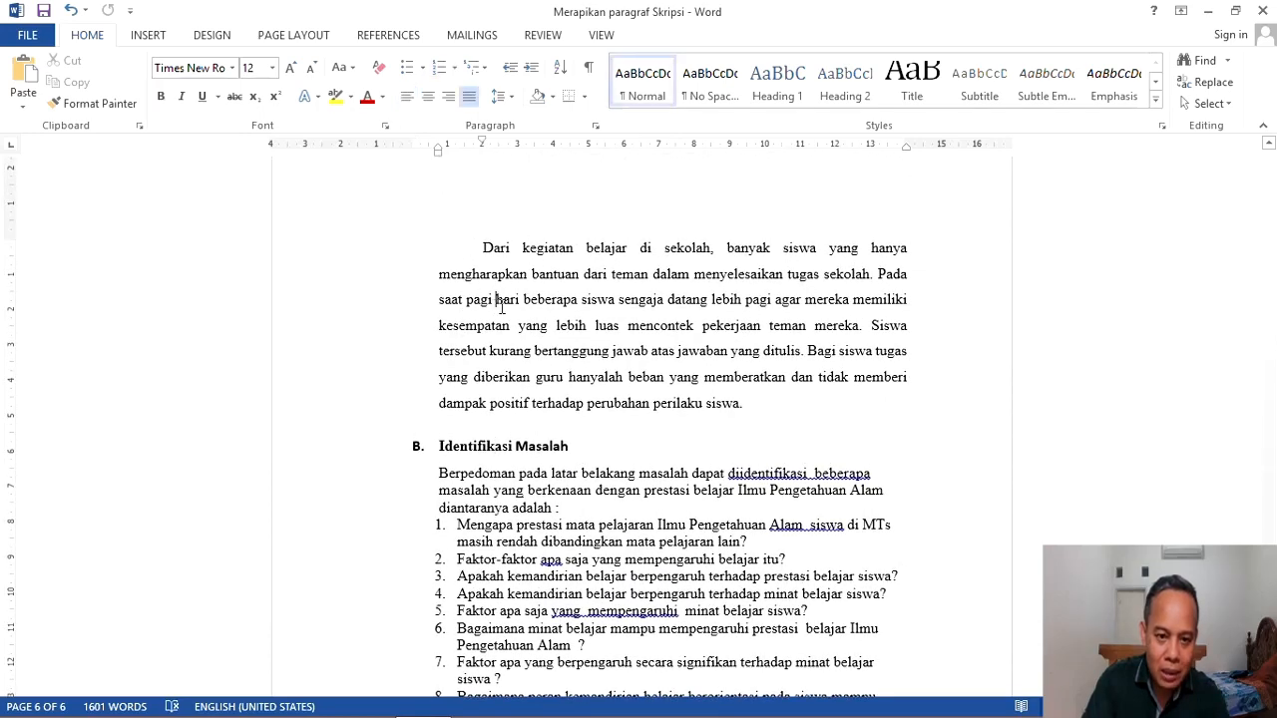
pyautogui.click(93, 103)
pyautogui.scroll(-3, 422, 413)
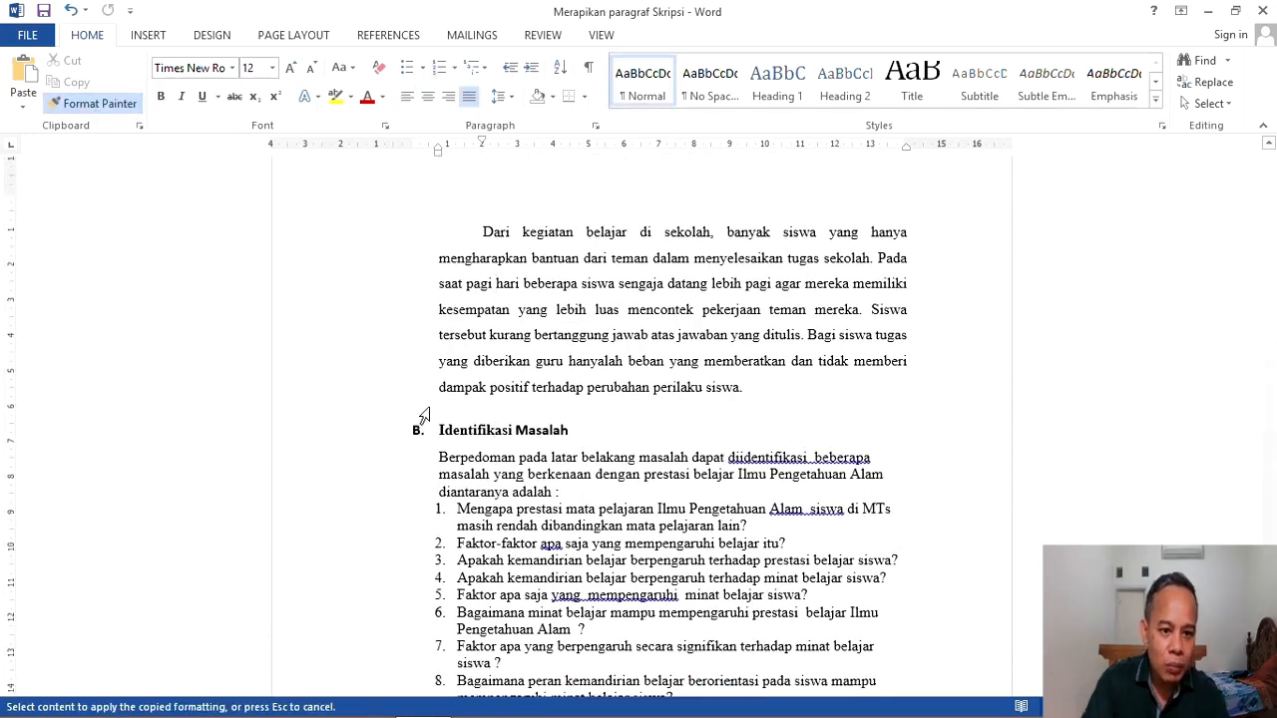
pyautogui.click(477, 354)
# Step: Set the line spacing of the whole numbered question list under Identifikasi Masalah to 1,5
pyautogui.scroll(-3, 485, 491)
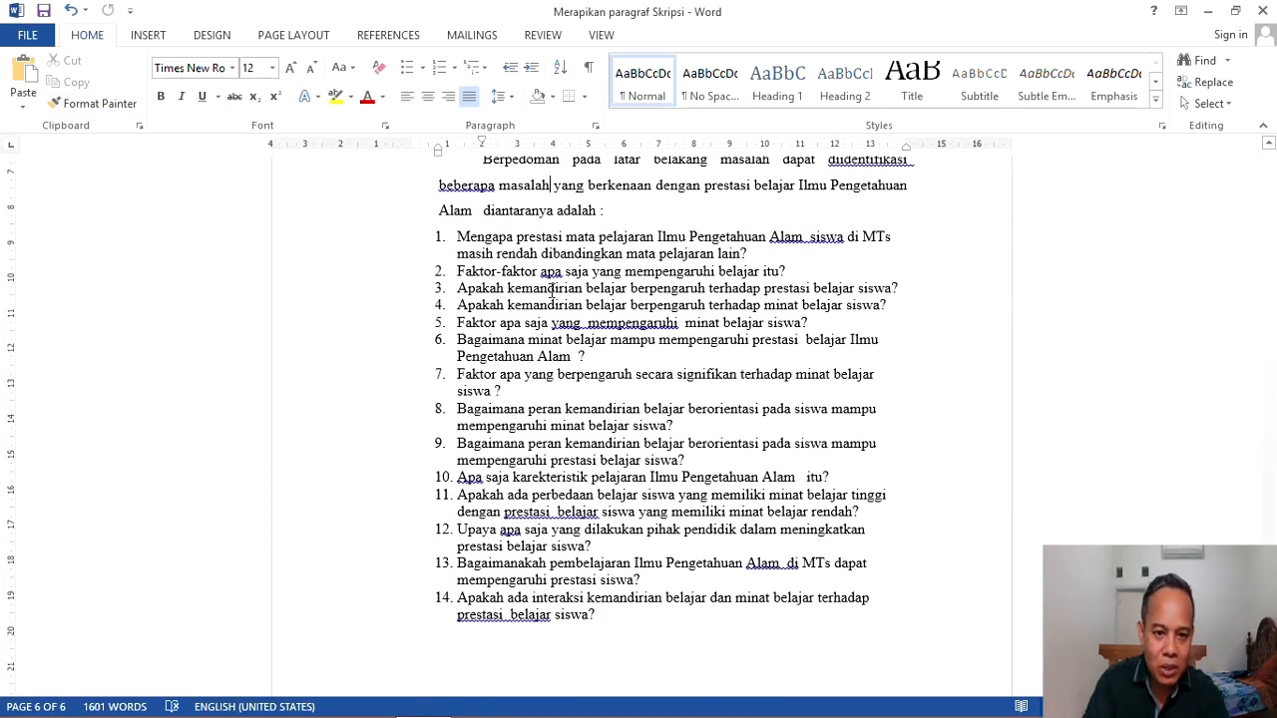
pyautogui.scroll(1, 487, 289)
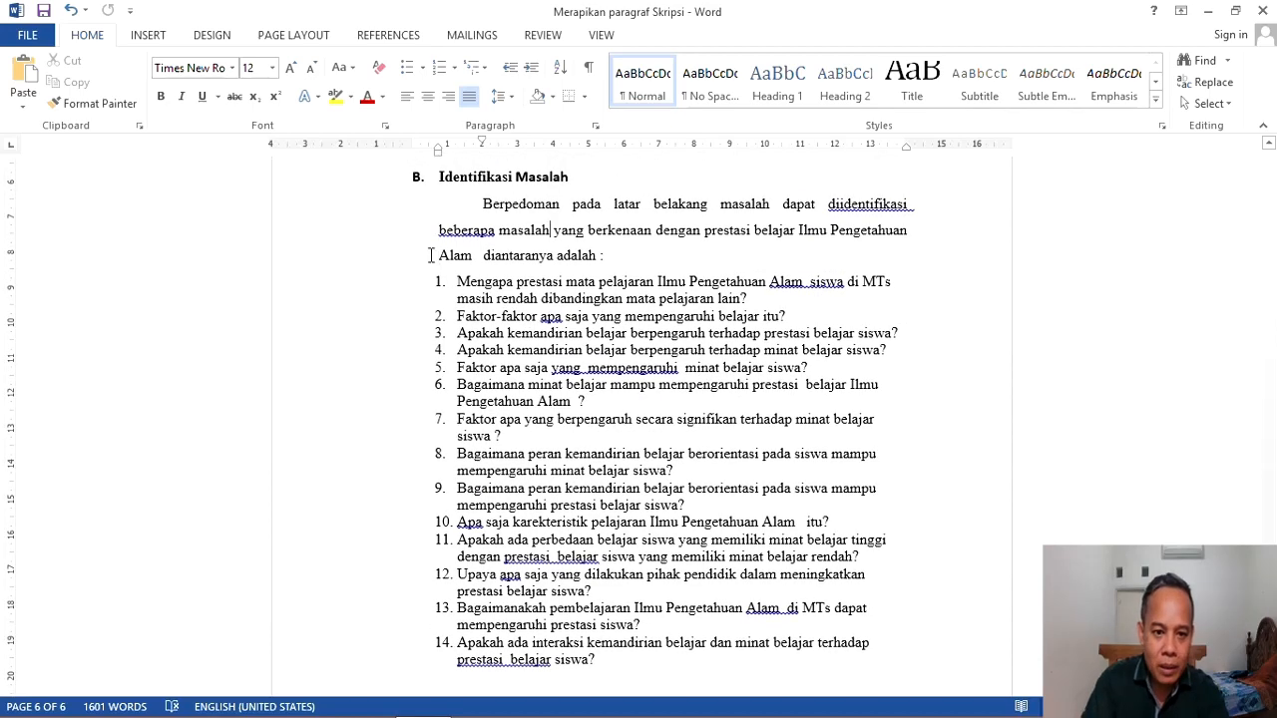
pyautogui.moveTo(424, 257); pyautogui.dragTo(827, 616)
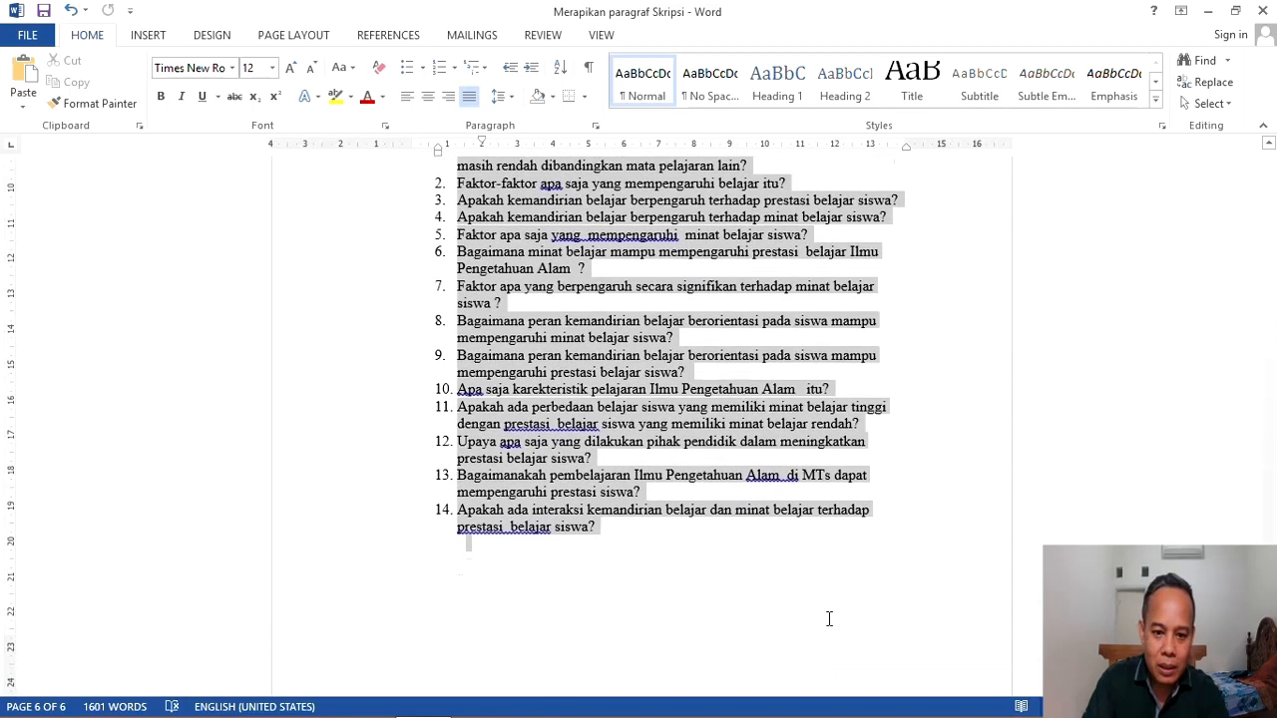
pyautogui.click(502, 95)
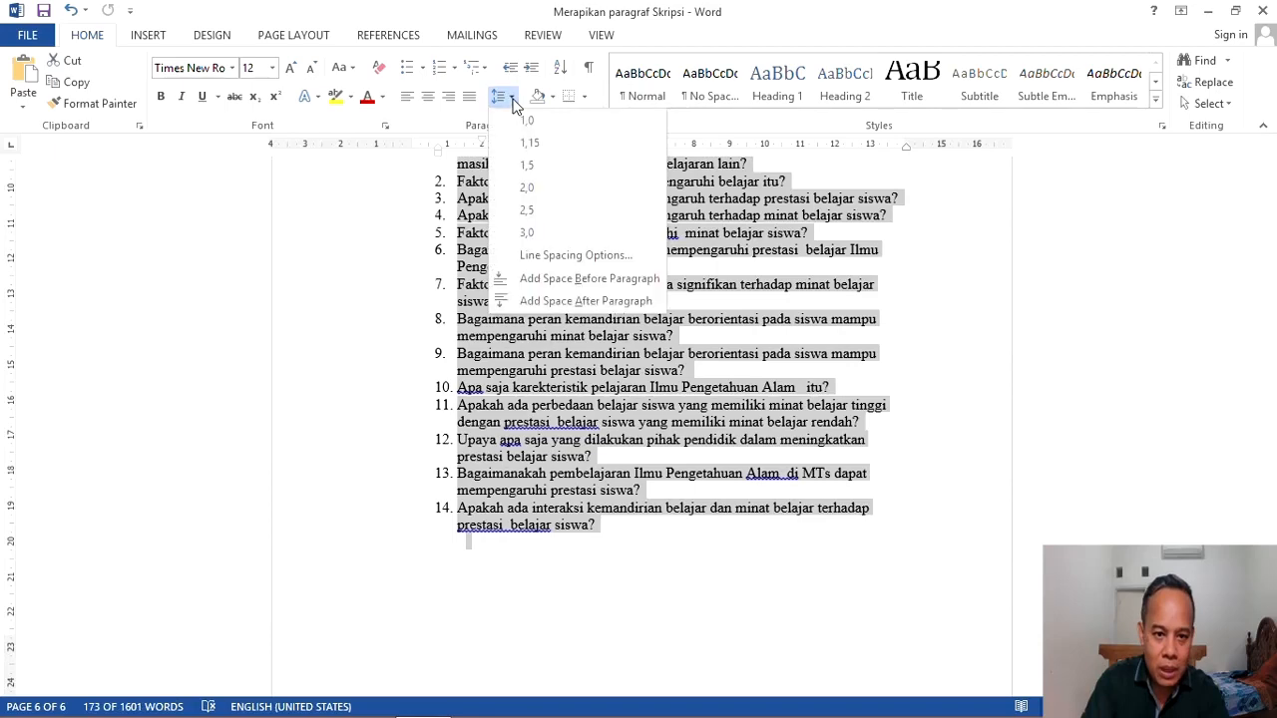
pyautogui.click(525, 166)
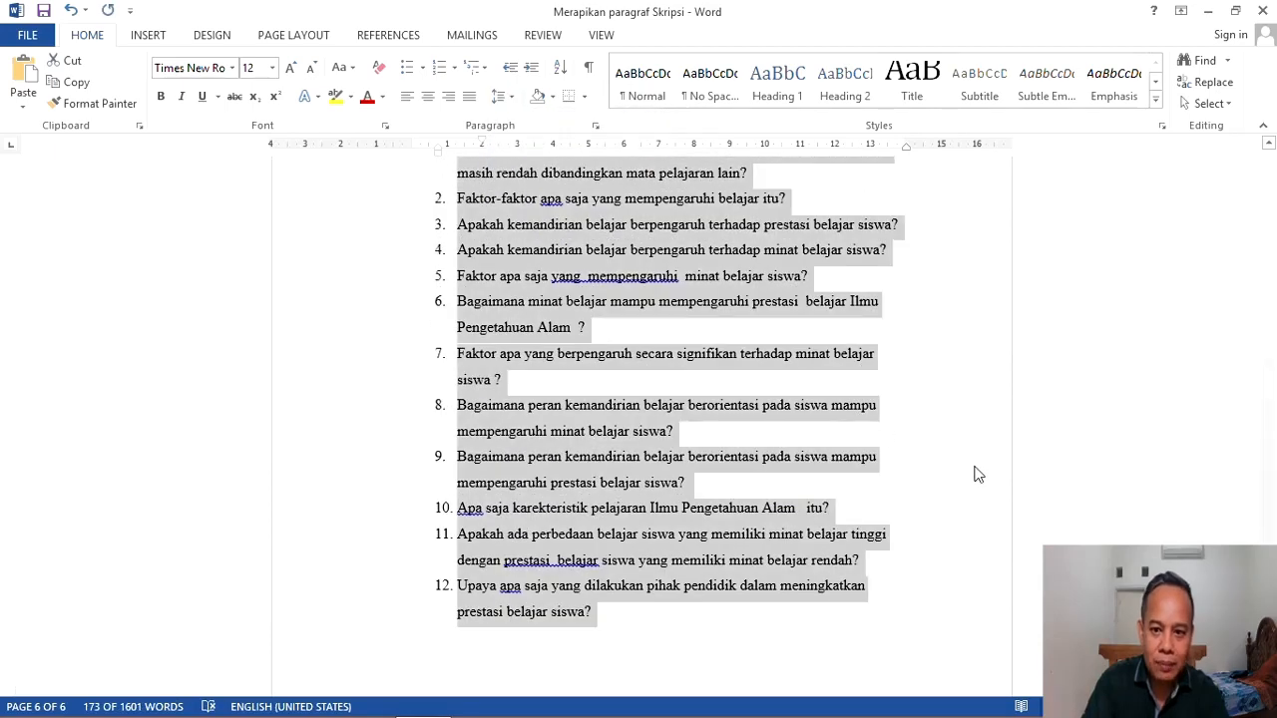
pyautogui.click(924, 440)
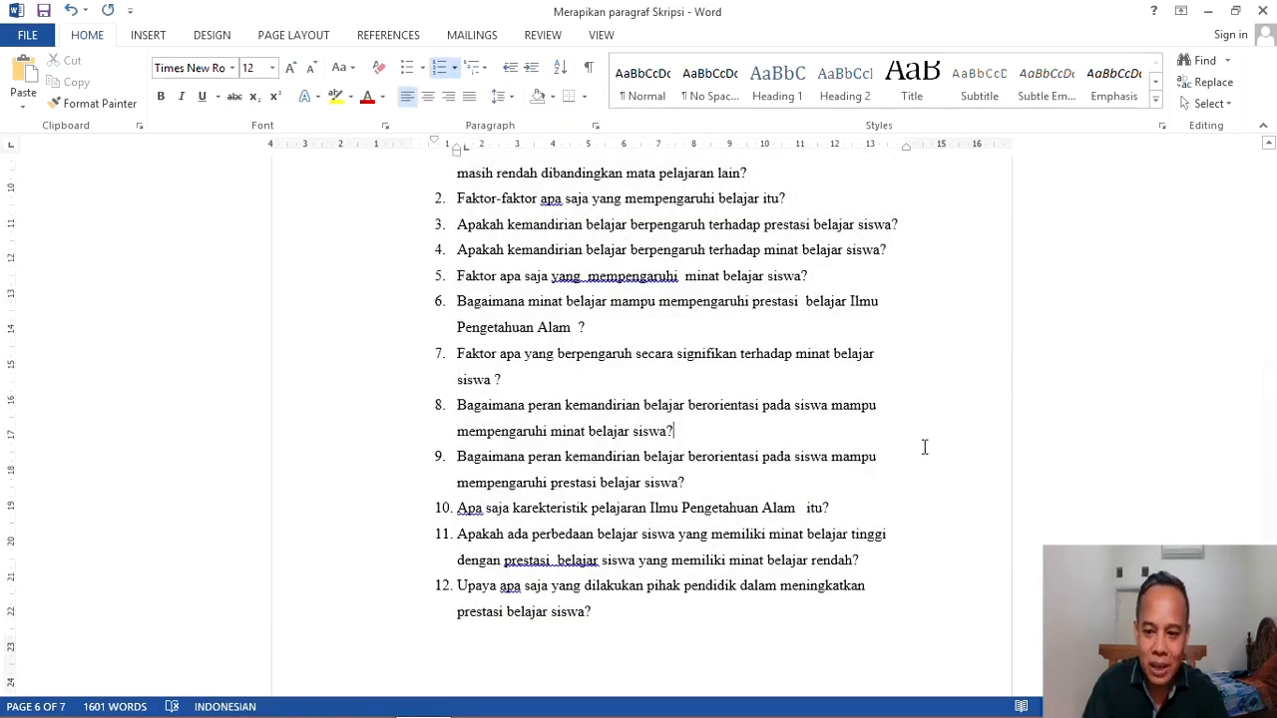
pyautogui.scroll(3, 925, 447)
pyautogui.moveTo(1269, 564); pyautogui.dragTo(1270, 155)
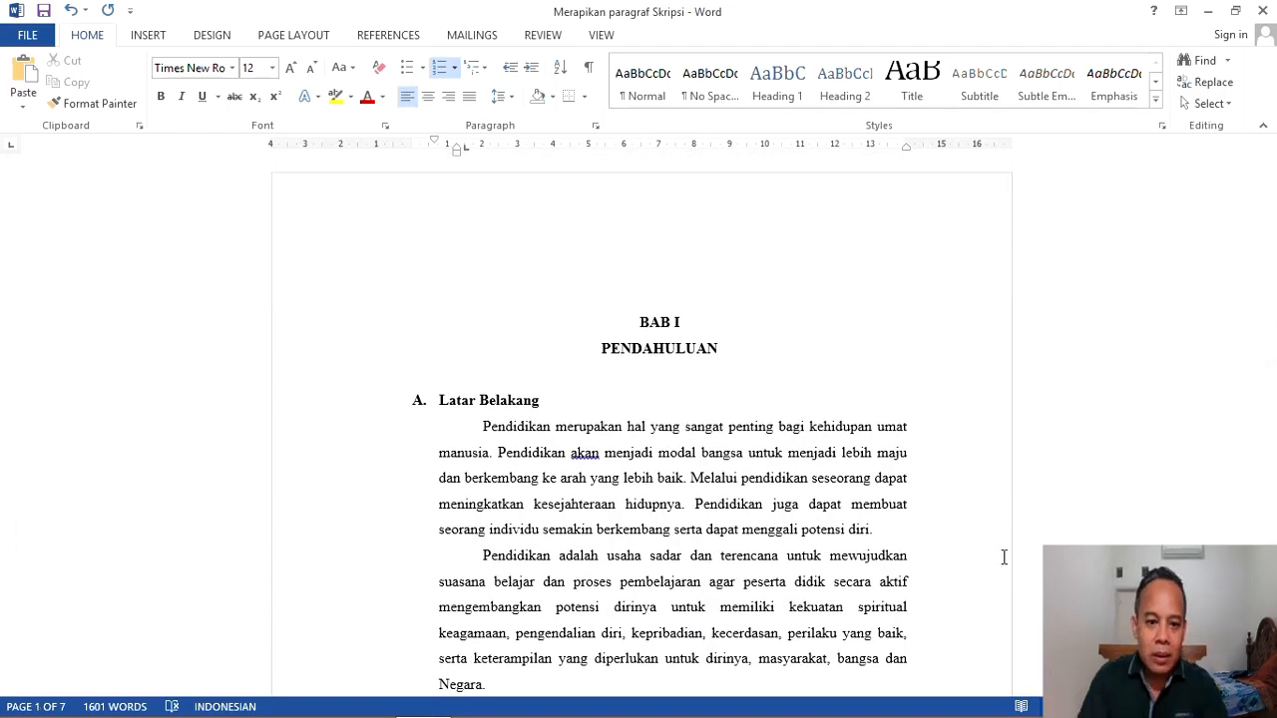